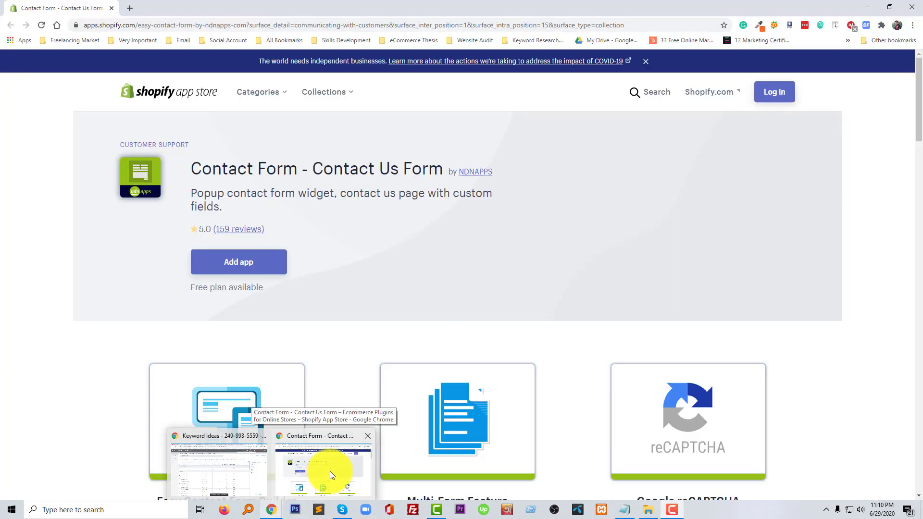
Bring the Chrome window with the NDNAPPS Contact Form app listing to the front
{"action": "left_click", "coordinate": [333, 468]}
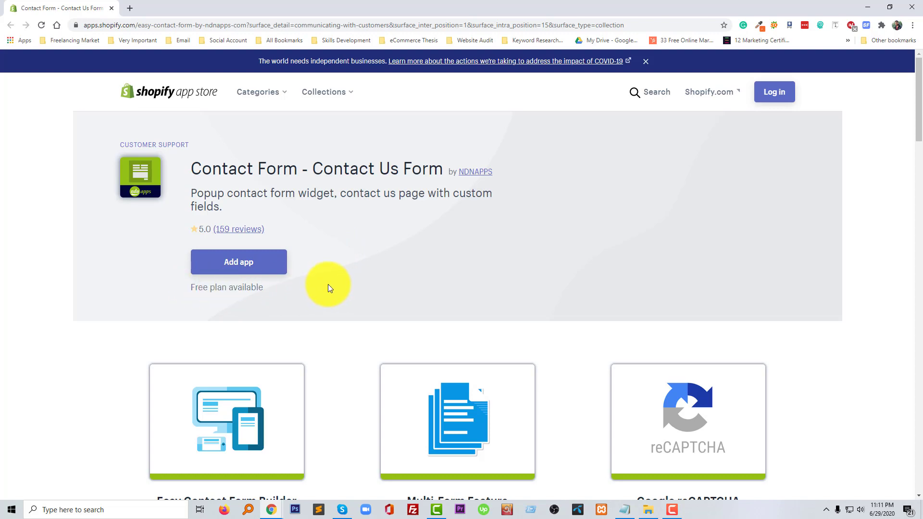
{"action": "scroll", "coordinate": [329, 284], "scroll_direction": "down", "scroll_amount": 2}
{"action": "scroll", "coordinate": [328, 284], "scroll_direction": "up", "scroll_amount": 2}
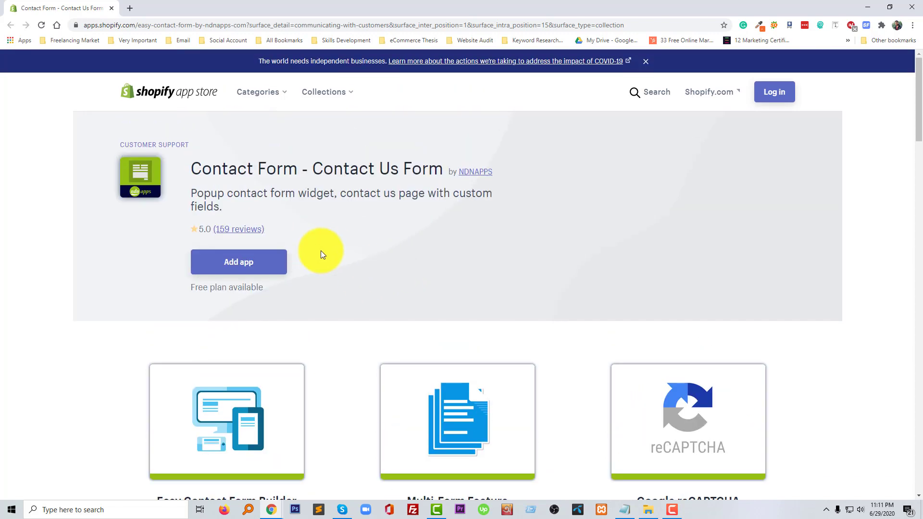
{"action": "scroll", "coordinate": [407, 252], "scroll_direction": "down", "scroll_amount": 3}
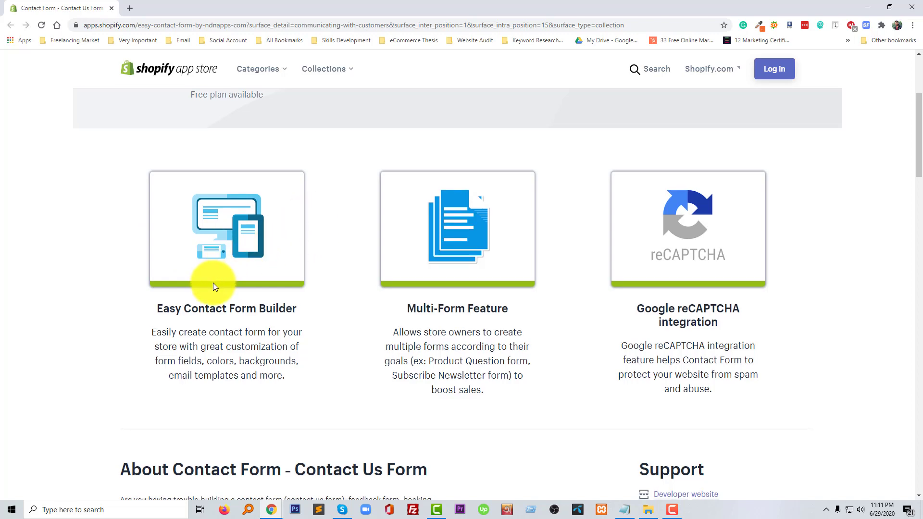
{"action": "scroll", "coordinate": [213, 283], "scroll_direction": "down", "scroll_amount": 3}
{"action": "scroll", "coordinate": [218, 281], "scroll_direction": "up", "scroll_amount": 3}
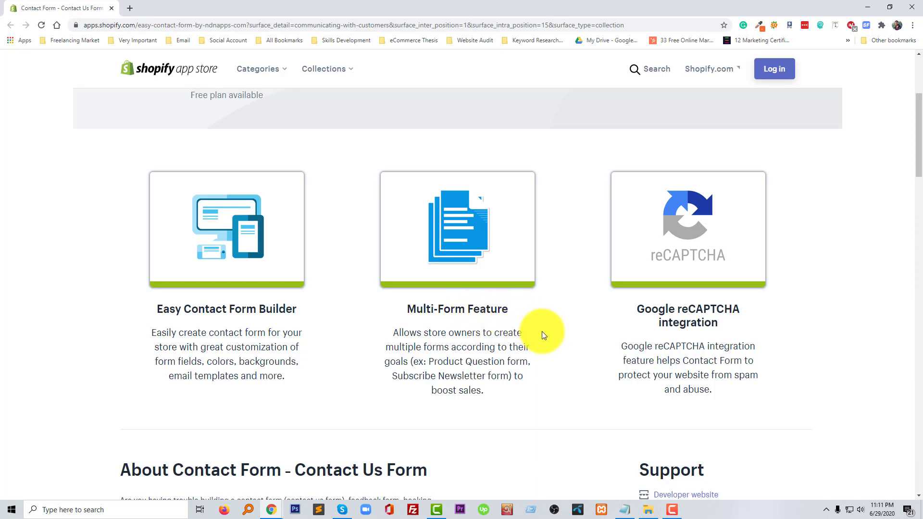
{"action": "scroll", "coordinate": [553, 334], "scroll_direction": "down", "scroll_amount": 1}
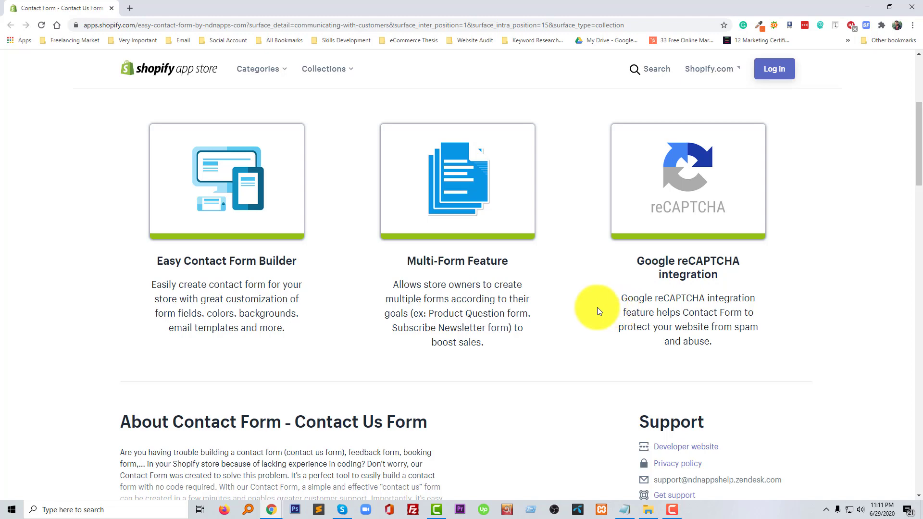
{"action": "scroll", "coordinate": [597, 307], "scroll_direction": "down", "scroll_amount": 1}
{"action": "scroll", "coordinate": [573, 309], "scroll_direction": "down", "scroll_amount": 1}
{"action": "scroll", "coordinate": [311, 329], "scroll_direction": "down", "scroll_amount": 1}
Show the full description with the app's complete features list
{"action": "left_click", "coordinate": [183, 318]}
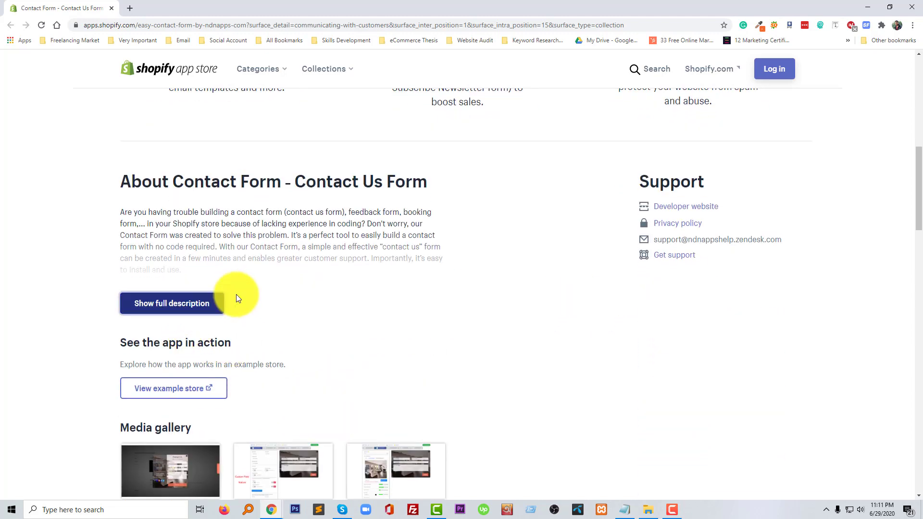
{"action": "scroll", "coordinate": [339, 235], "scroll_direction": "down", "scroll_amount": 1}
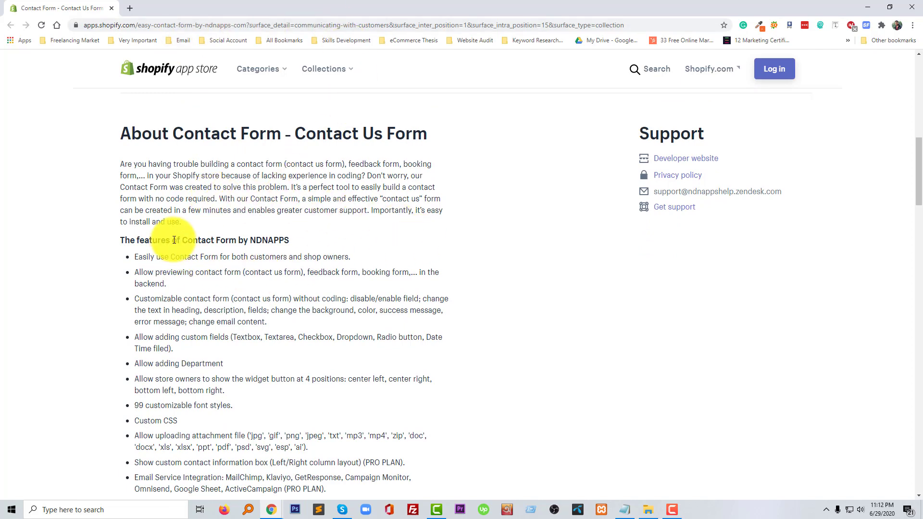
{"action": "scroll", "coordinate": [377, 229], "scroll_direction": "down", "scroll_amount": 2}
{"action": "scroll", "coordinate": [276, 290], "scroll_direction": "down", "scroll_amount": 3}
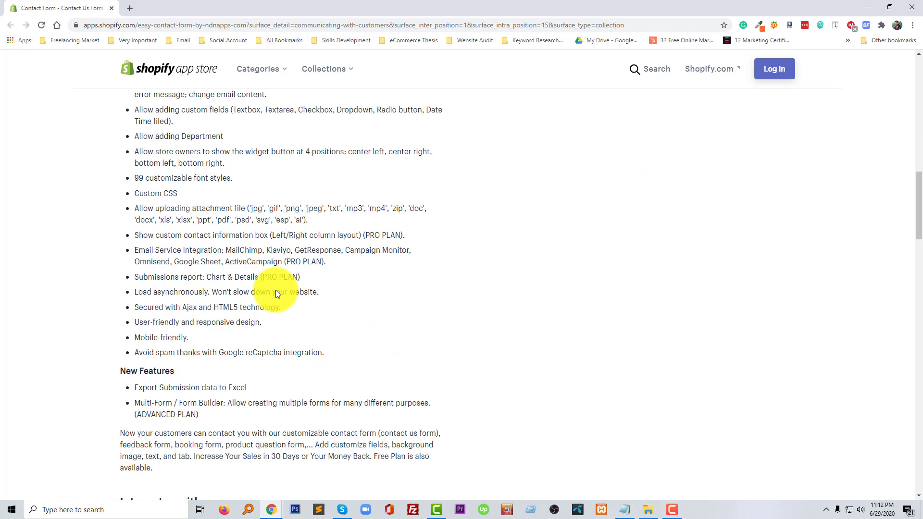
{"action": "scroll", "coordinate": [319, 245], "scroll_direction": "up", "scroll_amount": 2}
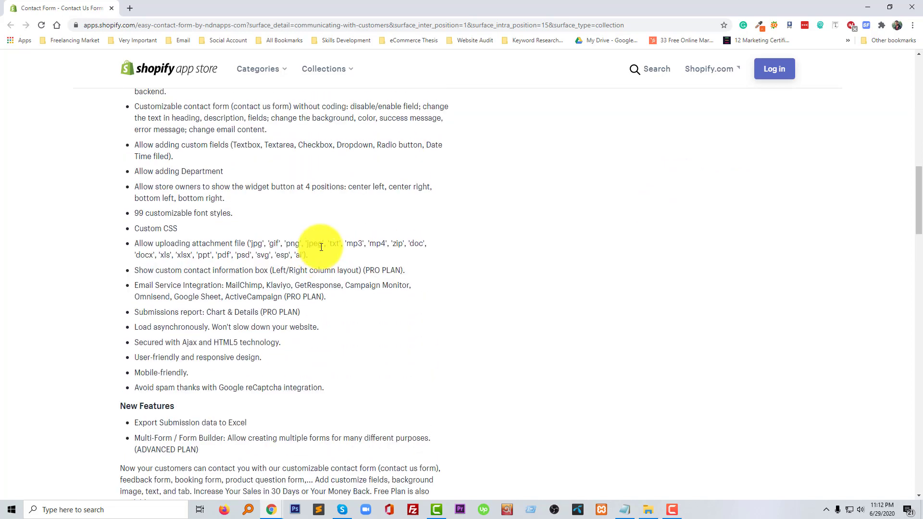
{"action": "scroll", "coordinate": [319, 249], "scroll_direction": "up", "scroll_amount": 2}
{"action": "scroll", "coordinate": [370, 245], "scroll_direction": "down", "scroll_amount": 2}
{"action": "scroll", "coordinate": [370, 246], "scroll_direction": "down", "scroll_amount": 1}
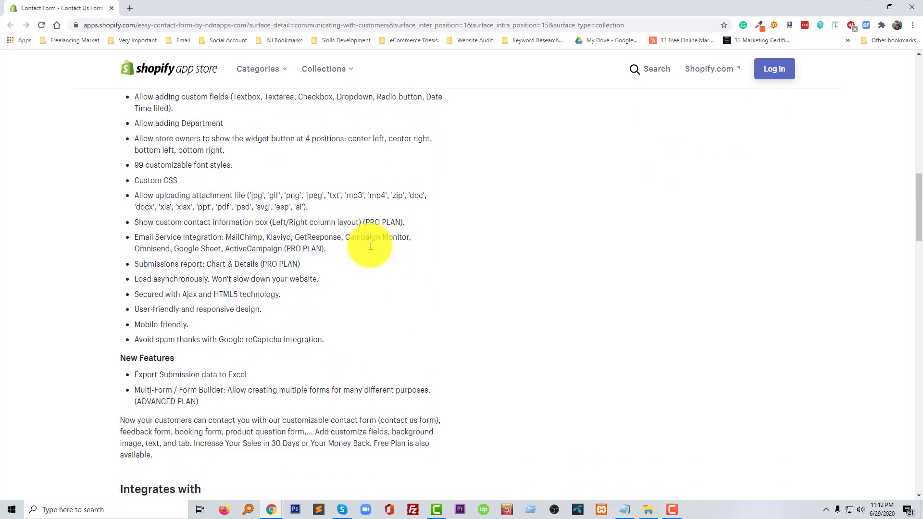
{"action": "scroll", "coordinate": [371, 245], "scroll_direction": "down", "scroll_amount": 2}
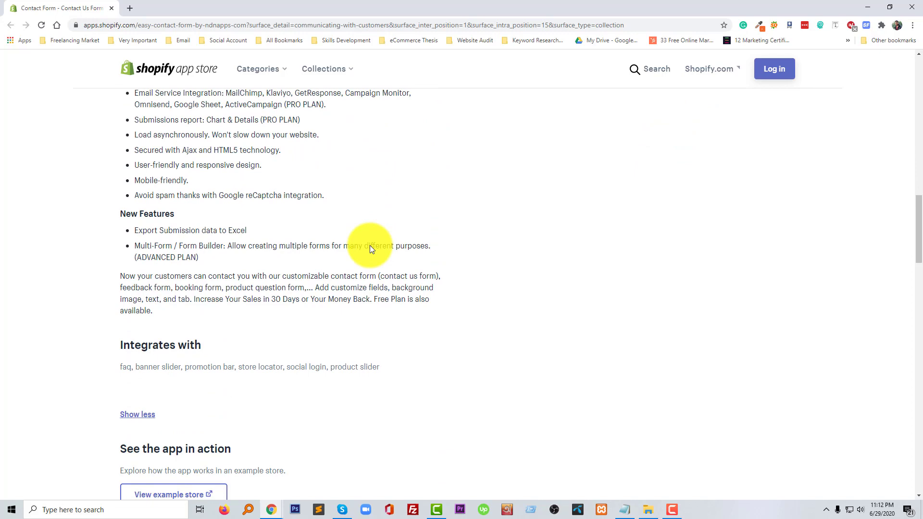
{"action": "scroll", "coordinate": [370, 245], "scroll_direction": "down", "scroll_amount": 1}
{"action": "scroll", "coordinate": [328, 266], "scroll_direction": "down", "scroll_amount": 2}
{"action": "scroll", "coordinate": [474, 208], "scroll_direction": "down", "scroll_amount": 1}
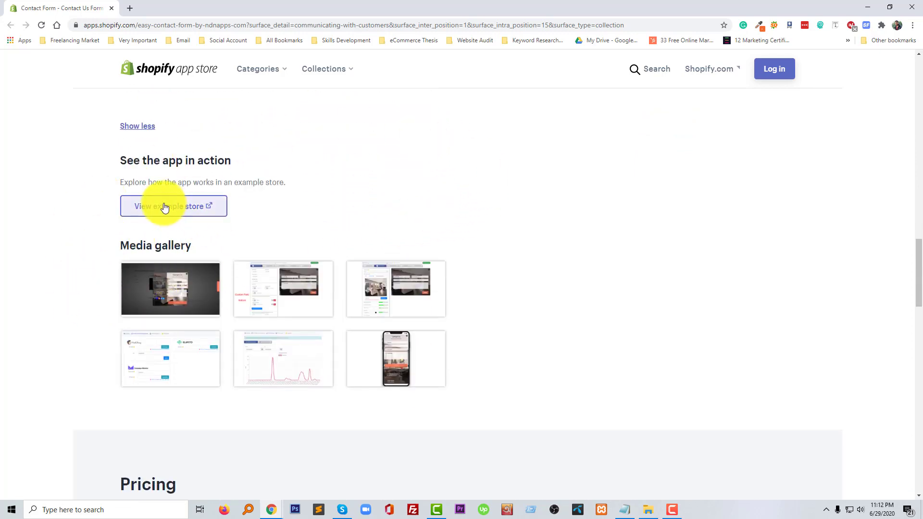
{"action": "left_click", "coordinate": [175, 300]}
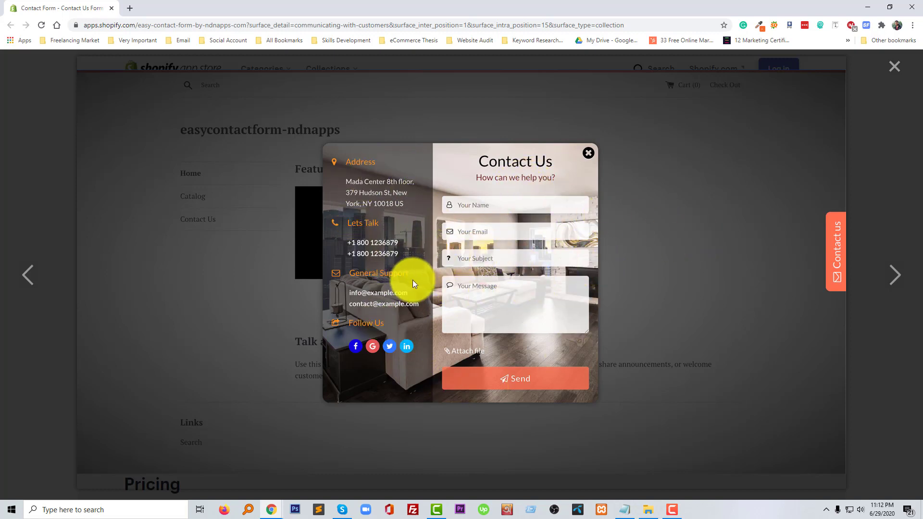
{"action": "left_click", "coordinate": [890, 274]}
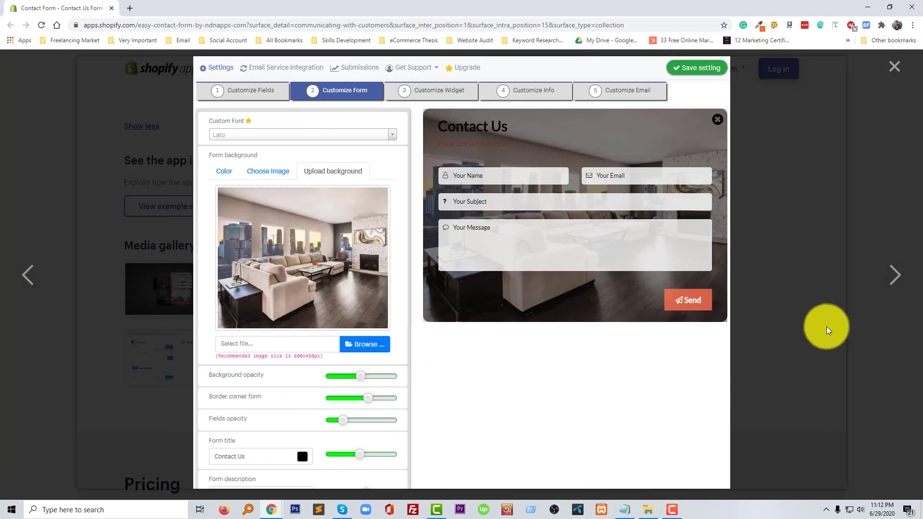
{"action": "left_click", "coordinate": [894, 274]}
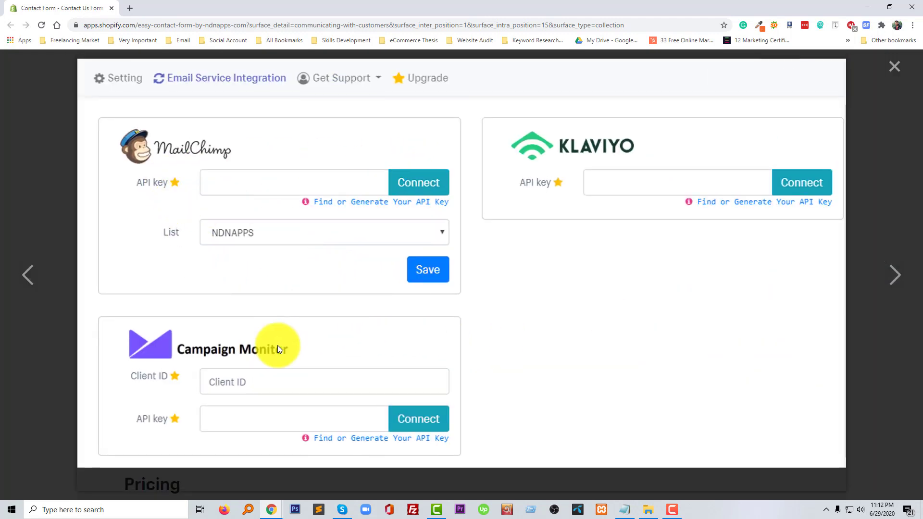
{"action": "left_click", "coordinate": [895, 276]}
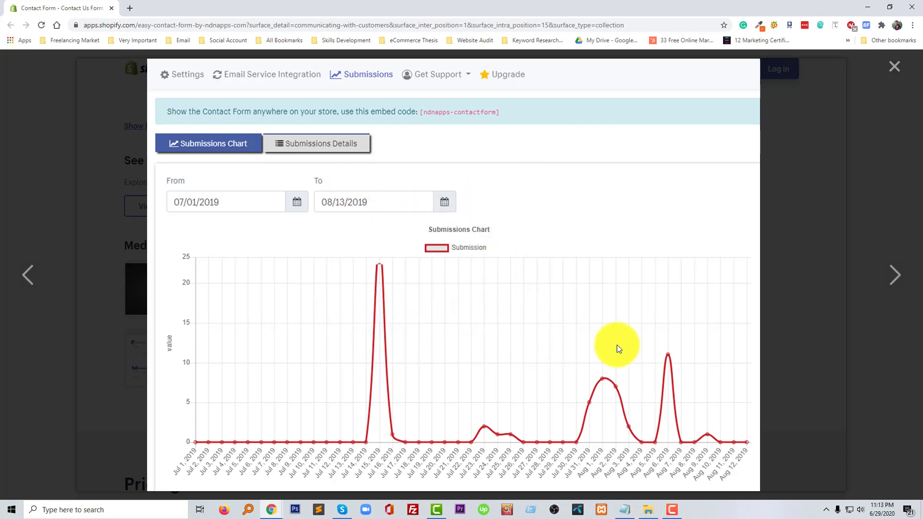
{"action": "left_click", "coordinate": [892, 281]}
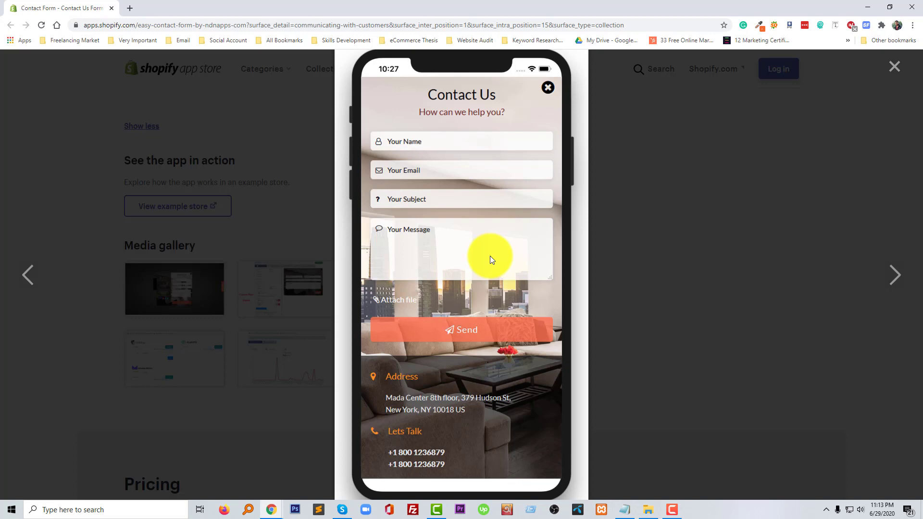
{"action": "left_click", "coordinate": [622, 243]}
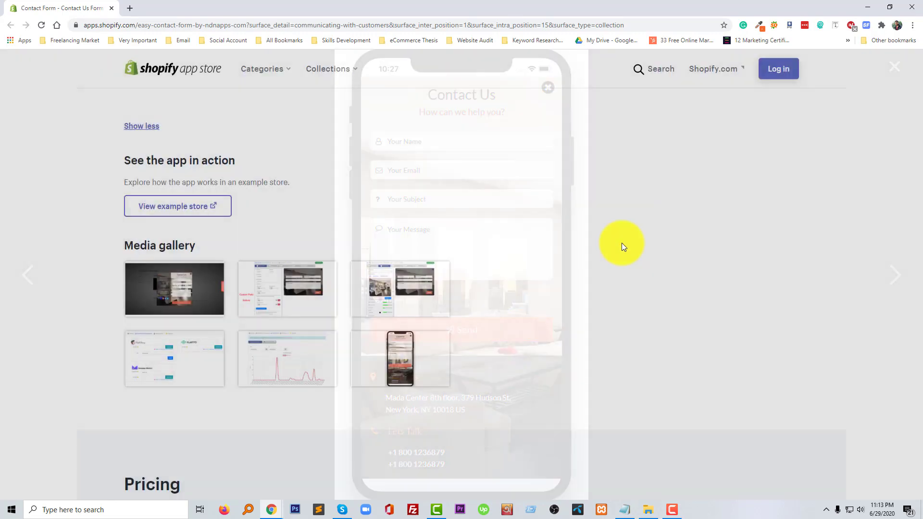
{"action": "scroll", "coordinate": [594, 248], "scroll_direction": "up", "scroll_amount": 1}
{"action": "scroll", "coordinate": [490, 263], "scroll_direction": "up", "scroll_amount": 5}
{"action": "scroll", "coordinate": [489, 263], "scroll_direction": "up", "scroll_amount": 5}
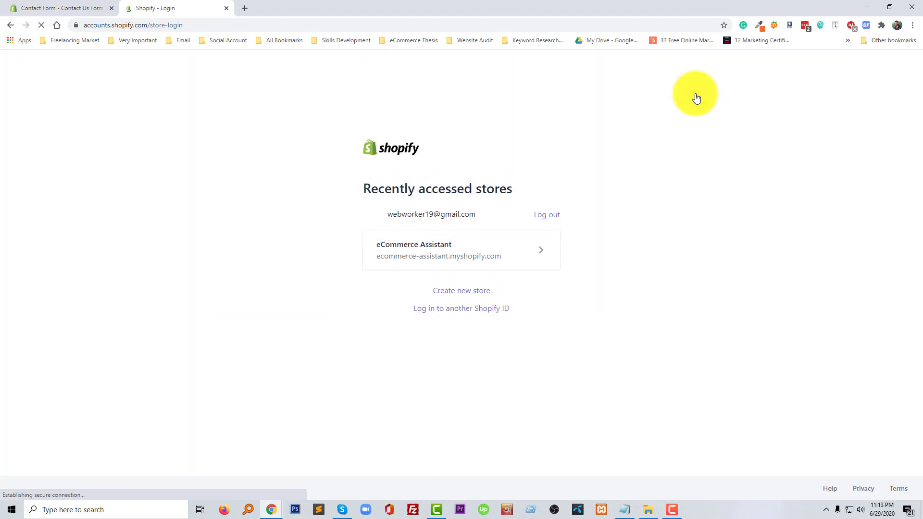
Enter the eCommerce Assistant store's admin and go to its Apps page
{"action": "left_click", "coordinate": [426, 256]}
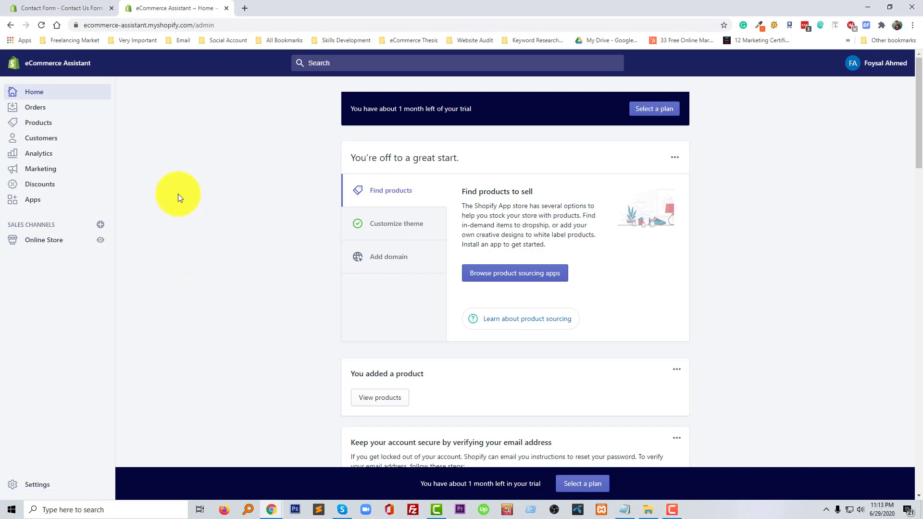
{"action": "left_click", "coordinate": [33, 203]}
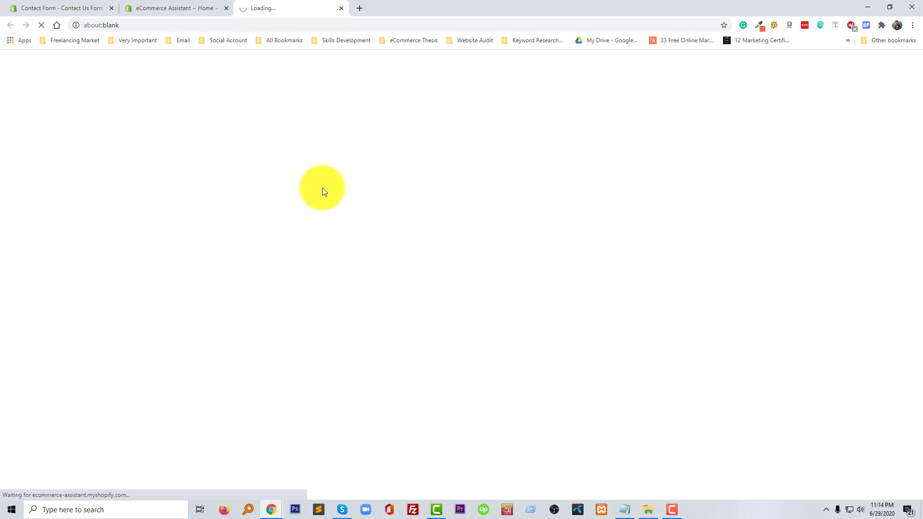
Search the App Store for 'Contact Form - Contact Us Form' and open the NDNAPPS result's listing
{"action": "left_click", "coordinate": [88, 10]}
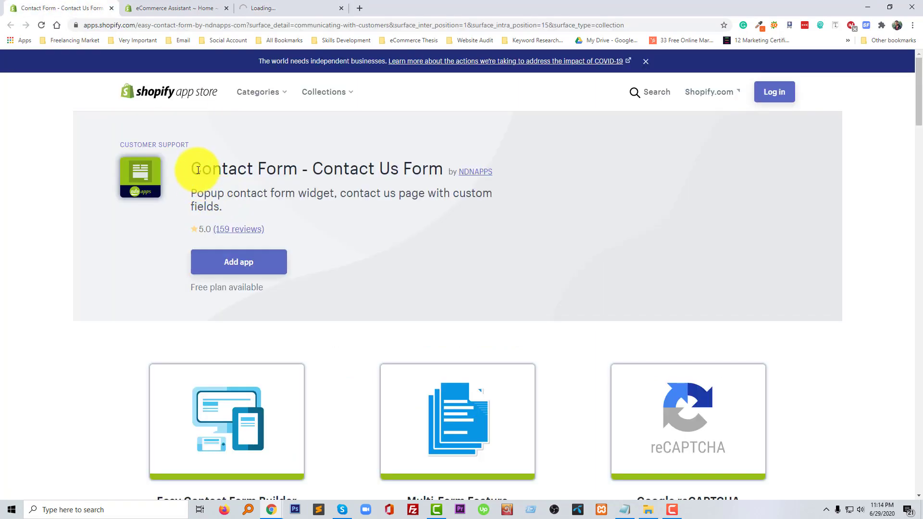
{"action": "left_click_drag", "start_coordinate": [192, 169], "coordinate": [443, 169]}
{"action": "key", "text": "ctrl+c"}
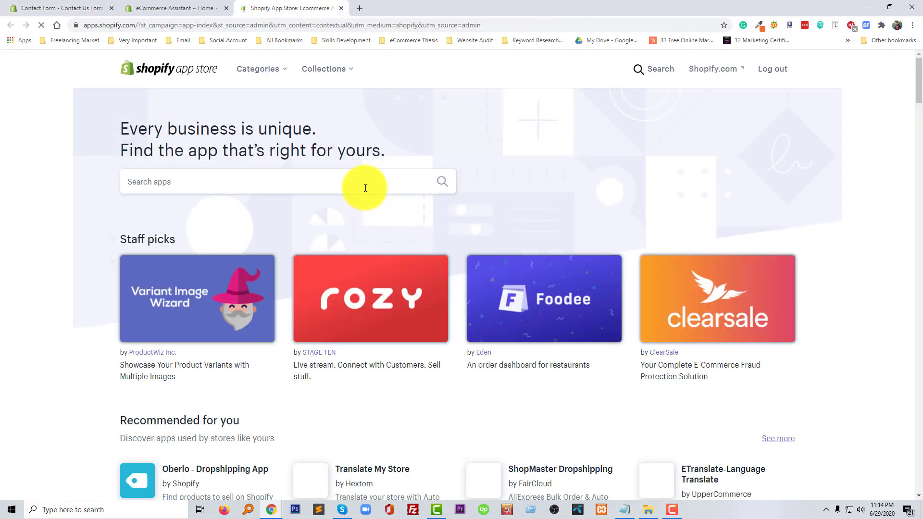
{"action": "left_click", "coordinate": [306, 208]}
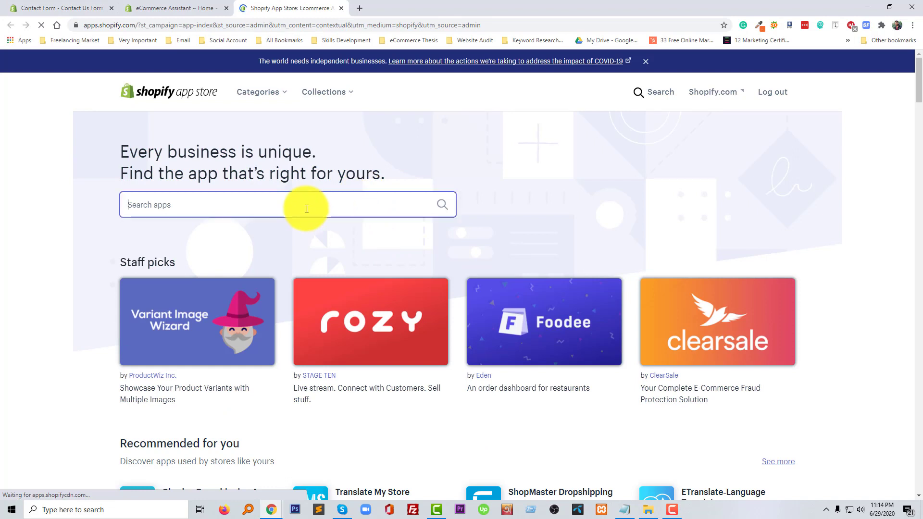
{"action": "key", "text": "ctrl+v"}
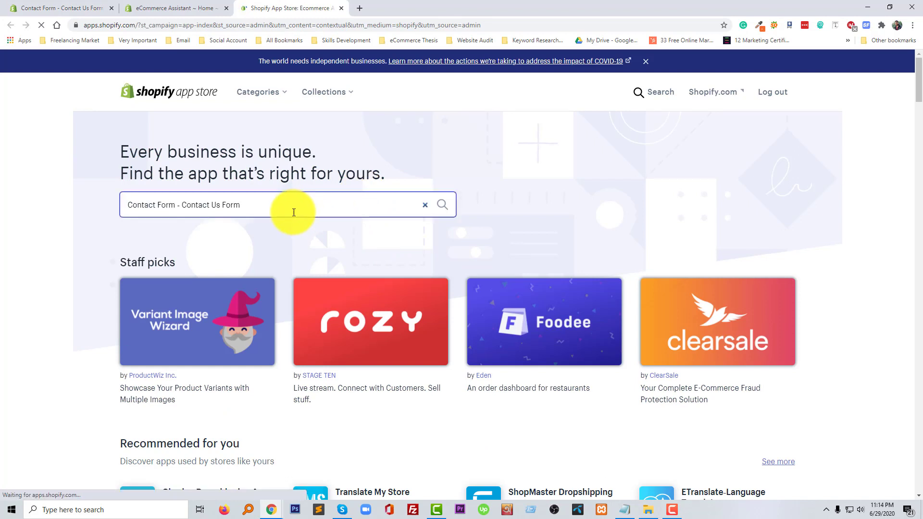
{"action": "left_click", "coordinate": [443, 207]}
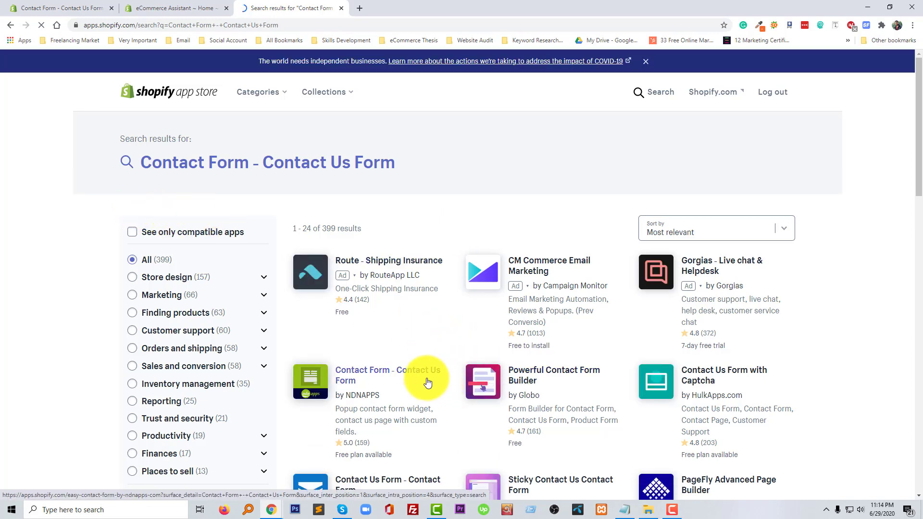
{"action": "scroll", "coordinate": [425, 381], "scroll_direction": "down", "scroll_amount": 1}
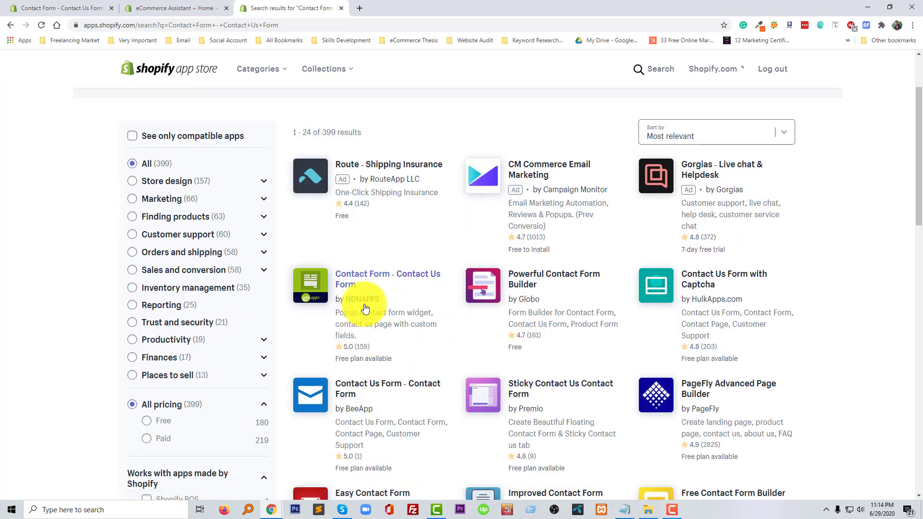
{"action": "left_click", "coordinate": [368, 277]}
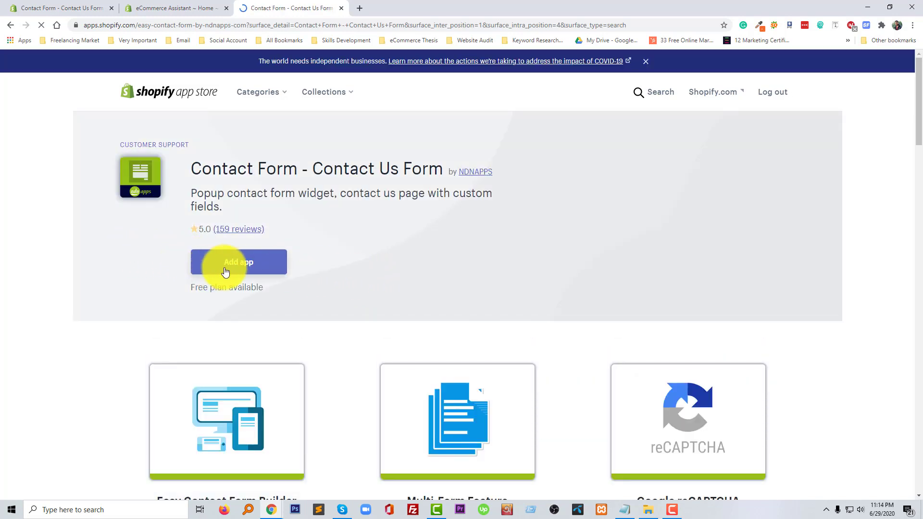
Add the app and approve its permissions so Easy Contact Form installs and its dashboard opens
{"action": "left_click", "coordinate": [238, 264]}
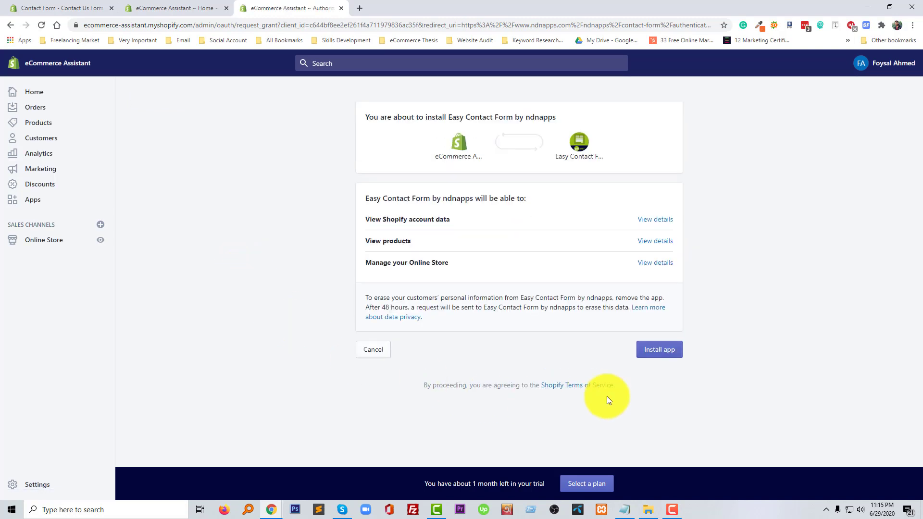
{"action": "left_click", "coordinate": [651, 356]}
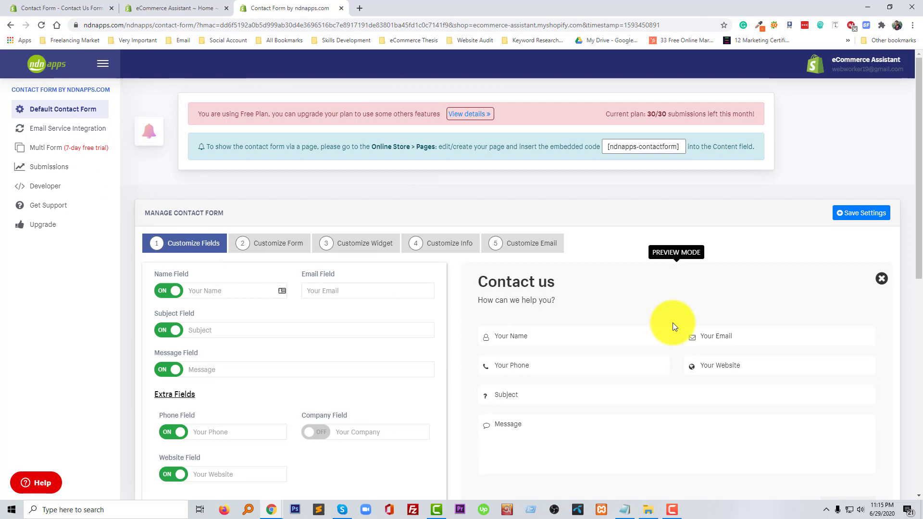
{"action": "scroll", "coordinate": [673, 322], "scroll_direction": "down", "scroll_amount": 2}
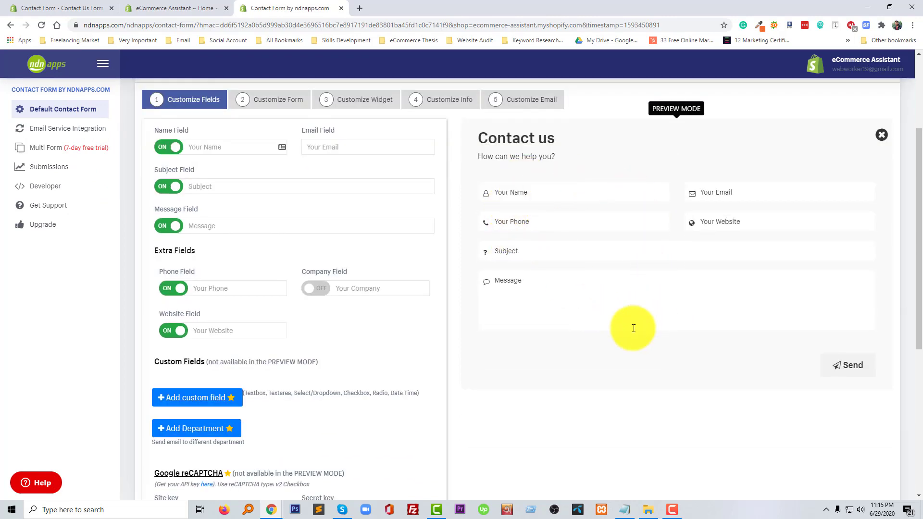
{"action": "scroll", "coordinate": [551, 323], "scroll_direction": "down", "scroll_amount": 1}
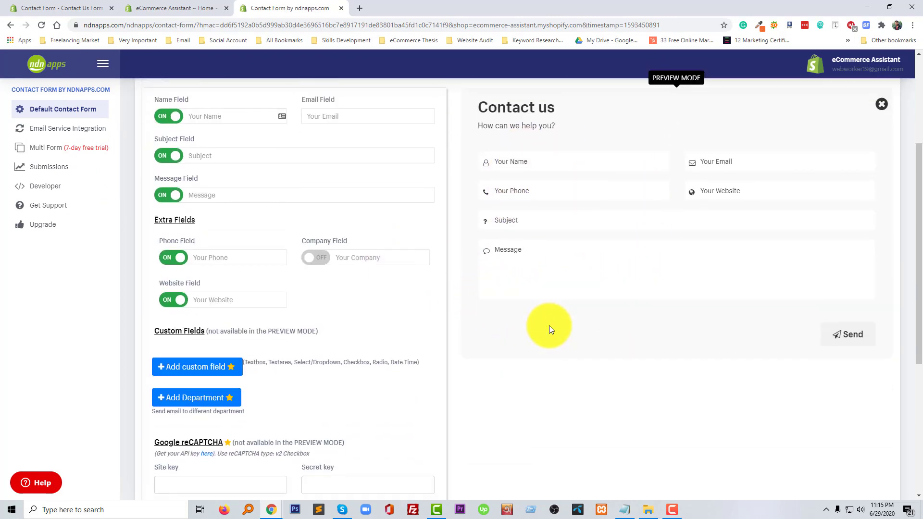
{"action": "scroll", "coordinate": [549, 325], "scroll_direction": "up", "scroll_amount": 3}
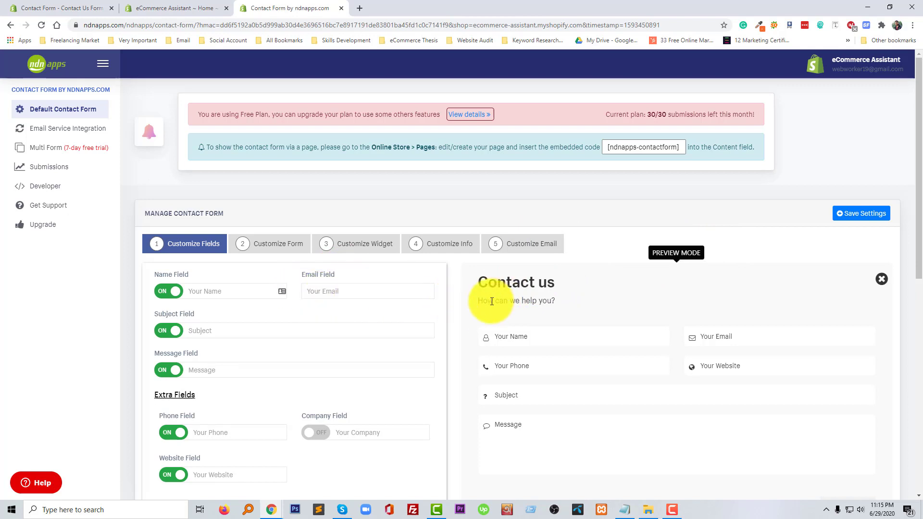
{"action": "scroll", "coordinate": [604, 295], "scroll_direction": "down", "scroll_amount": 2}
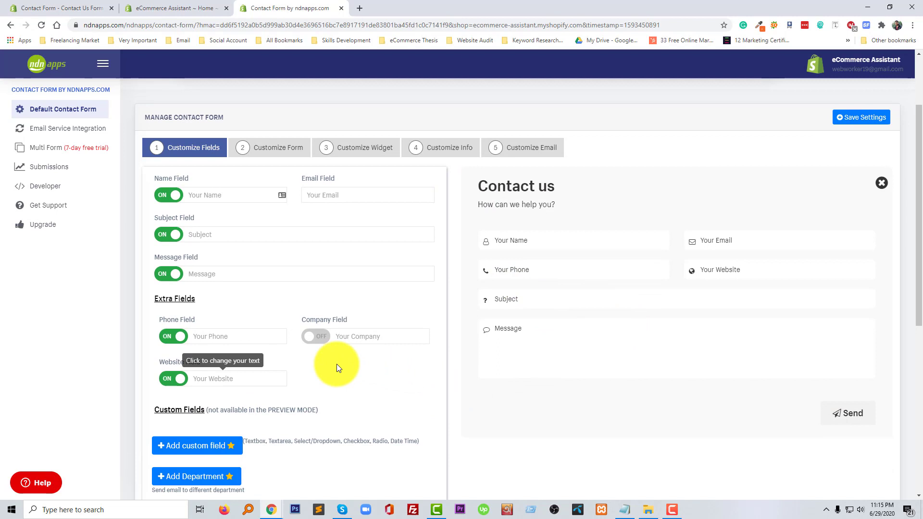
{"action": "scroll", "coordinate": [415, 304], "scroll_direction": "up", "scroll_amount": 2}
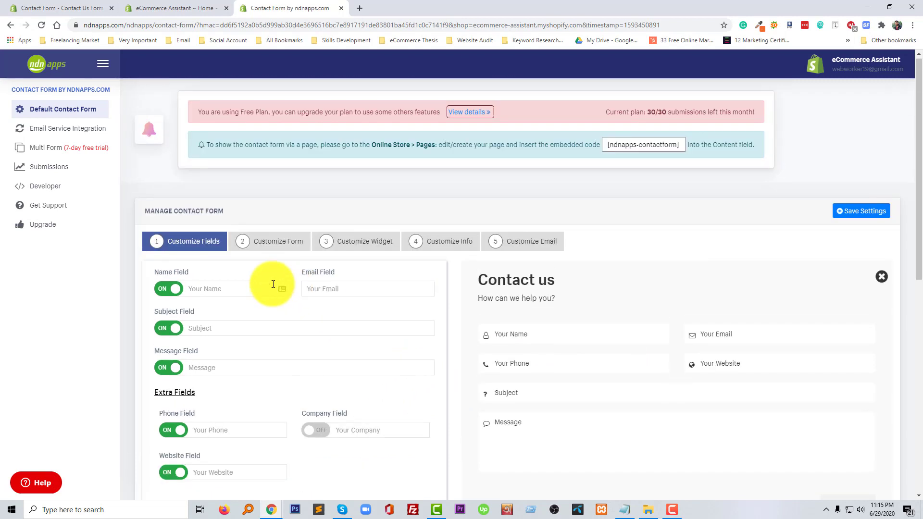
{"action": "left_click", "coordinate": [202, 292]}
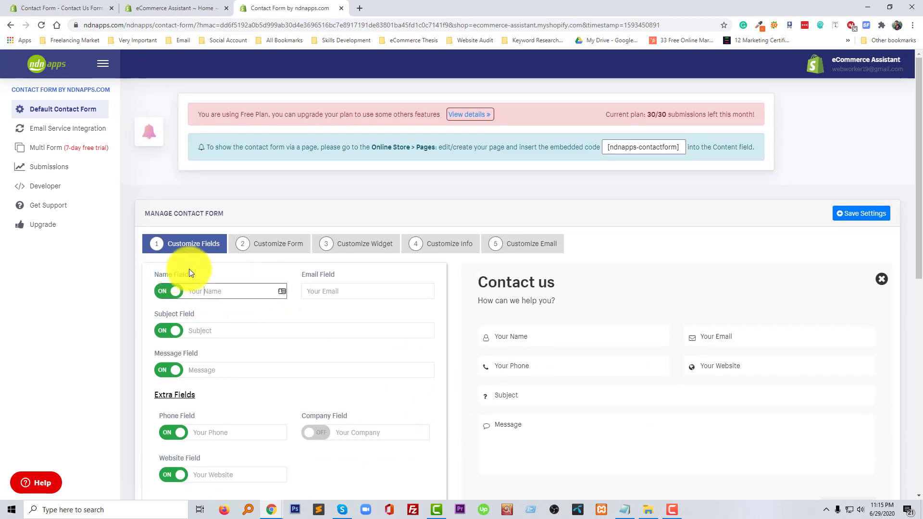
{"action": "left_click", "coordinate": [222, 260]}
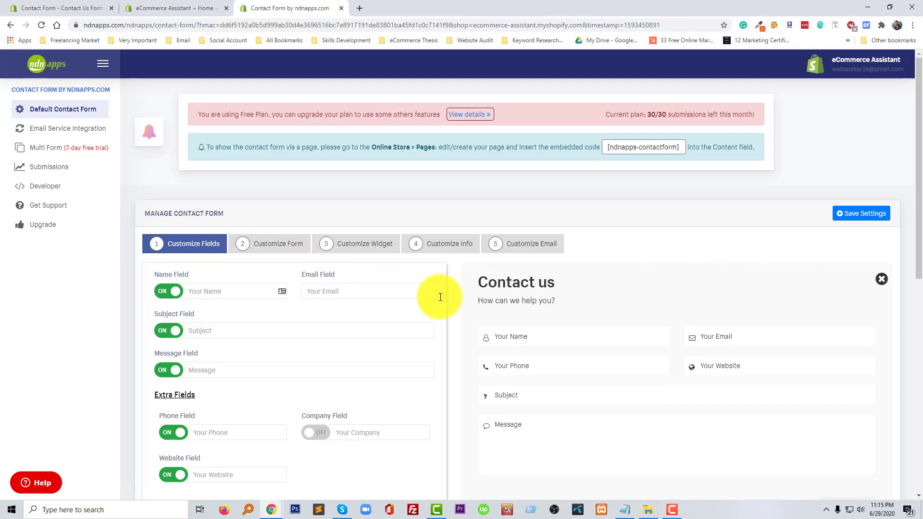
{"action": "left_click", "coordinate": [319, 272]}
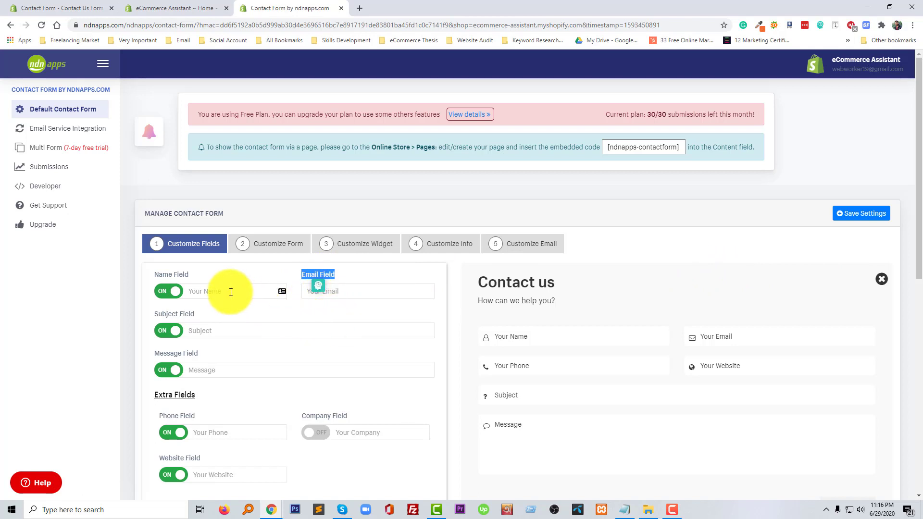
{"action": "left_click", "coordinate": [173, 293]}
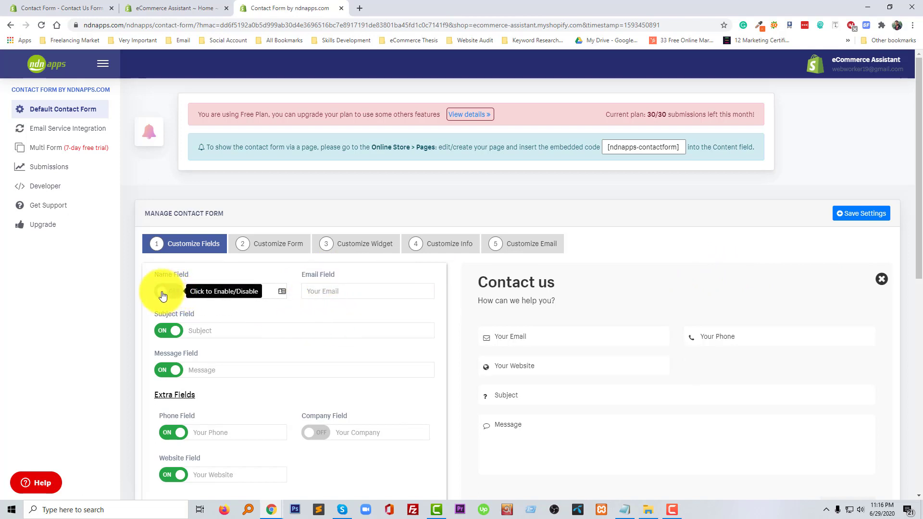
{"action": "left_click", "coordinate": [161, 296]}
{"action": "left_click", "coordinate": [161, 294]}
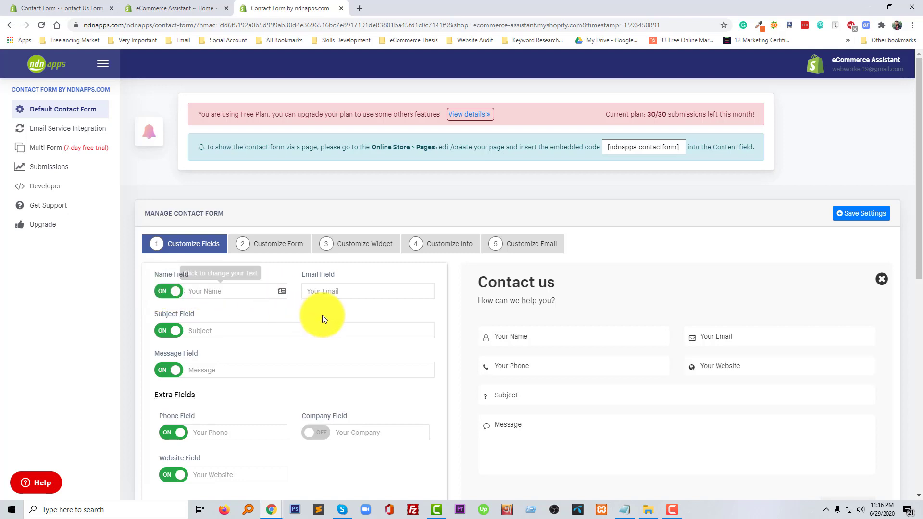
{"action": "left_click", "coordinate": [172, 330]}
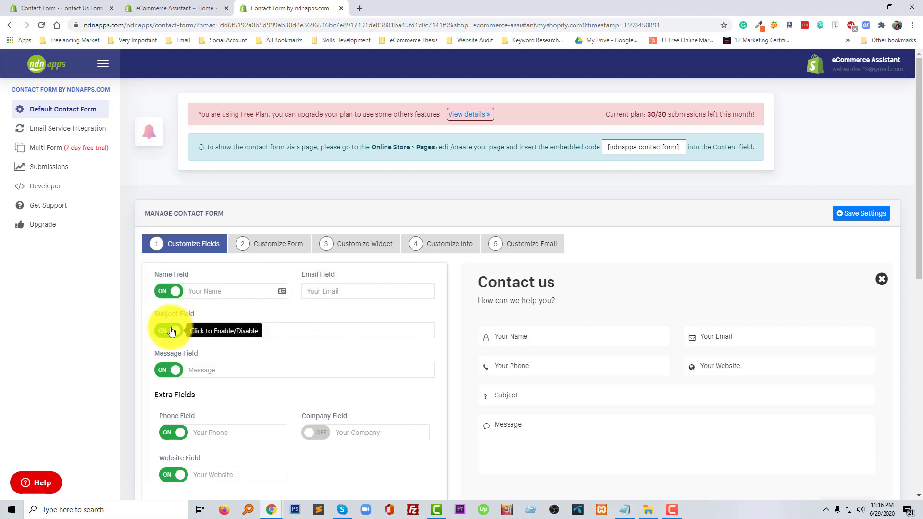
{"action": "left_click", "coordinate": [172, 331]}
{"action": "scroll", "coordinate": [202, 353], "scroll_direction": "down", "scroll_amount": 2}
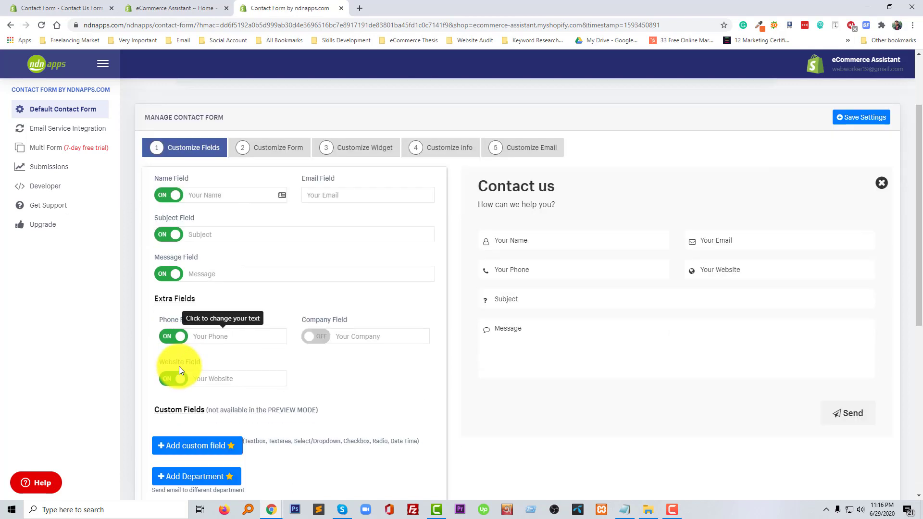
{"action": "scroll", "coordinate": [195, 376], "scroll_direction": "down", "scroll_amount": 1}
{"action": "scroll", "coordinate": [287, 362], "scroll_direction": "down", "scroll_amount": 1}
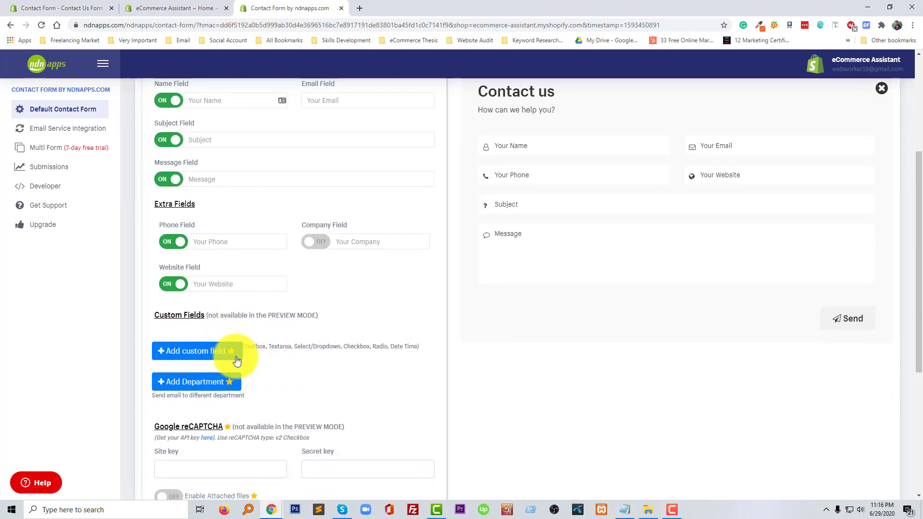
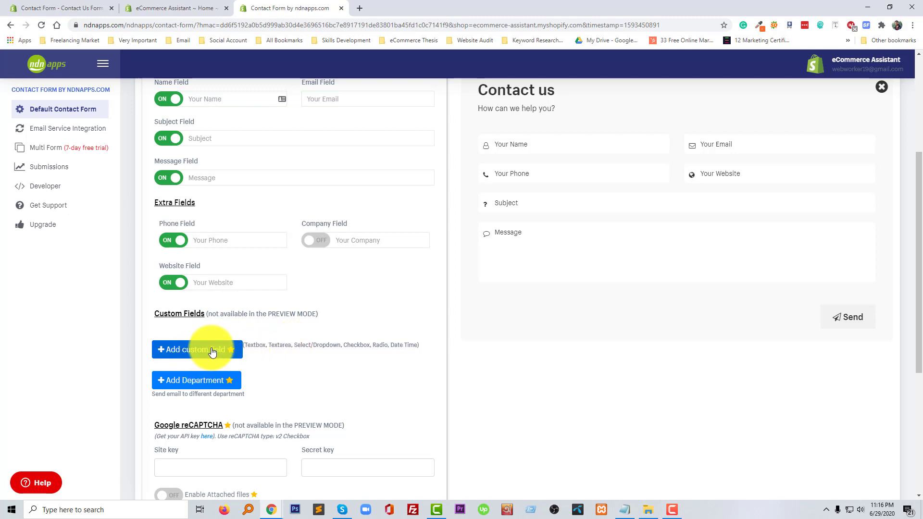
{"action": "scroll", "coordinate": [264, 357], "scroll_direction": "down", "scroll_amount": 1}
{"action": "scroll", "coordinate": [261, 366], "scroll_direction": "down", "scroll_amount": 1}
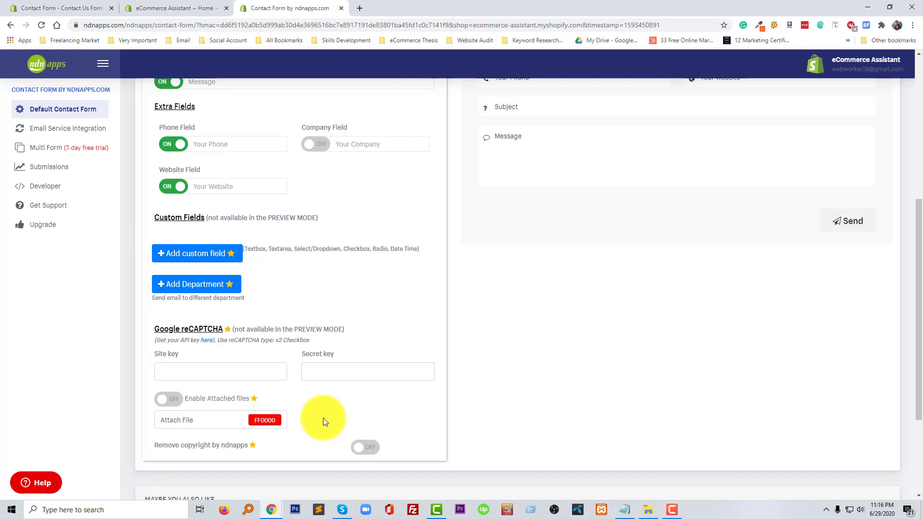
{"action": "scroll", "coordinate": [323, 418], "scroll_direction": "down", "scroll_amount": 1}
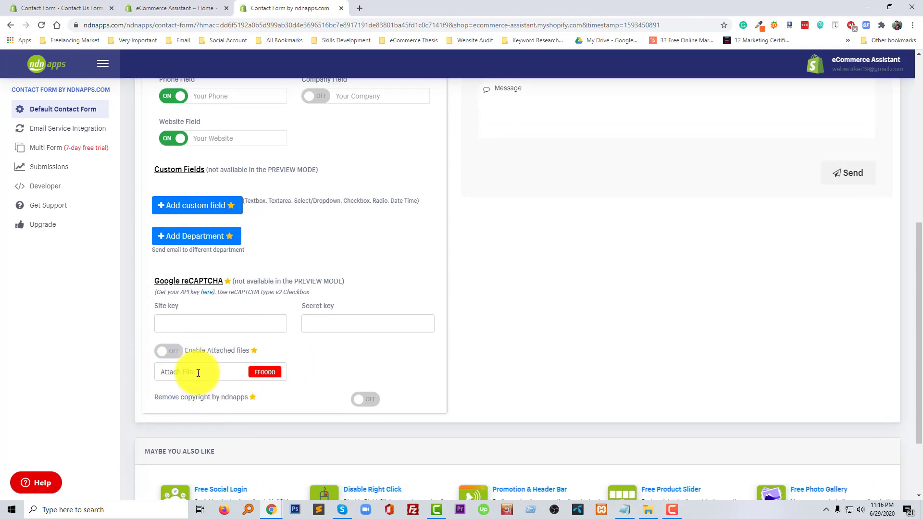
{"action": "scroll", "coordinate": [249, 373], "scroll_direction": "up", "scroll_amount": 3}
{"action": "scroll", "coordinate": [250, 371], "scroll_direction": "up", "scroll_amount": 2}
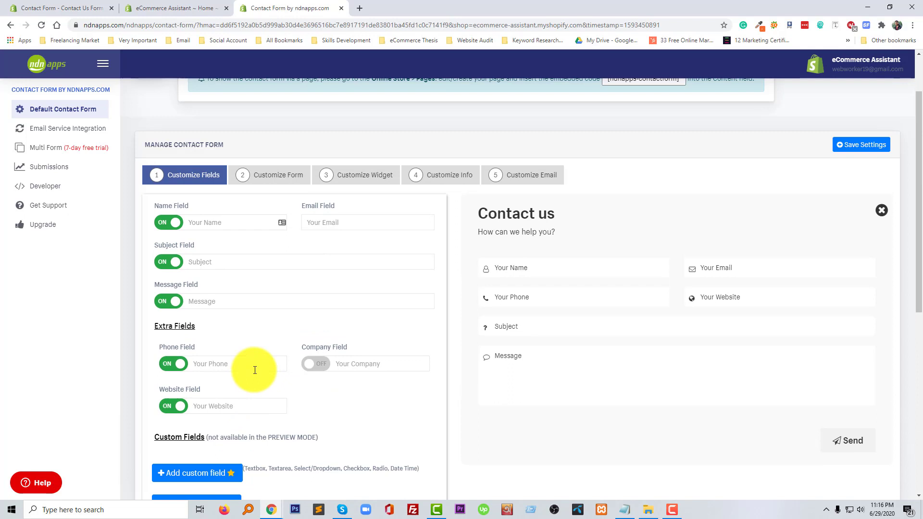
{"action": "scroll", "coordinate": [305, 329], "scroll_direction": "up", "scroll_amount": 1}
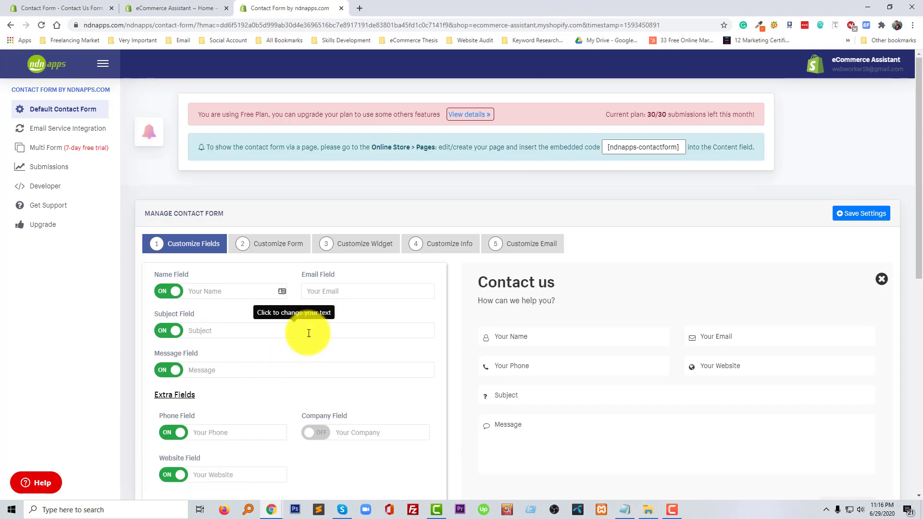
Try the Custom Font option and dismiss the upgrade prompt it triggers
{"action": "left_click", "coordinate": [278, 248]}
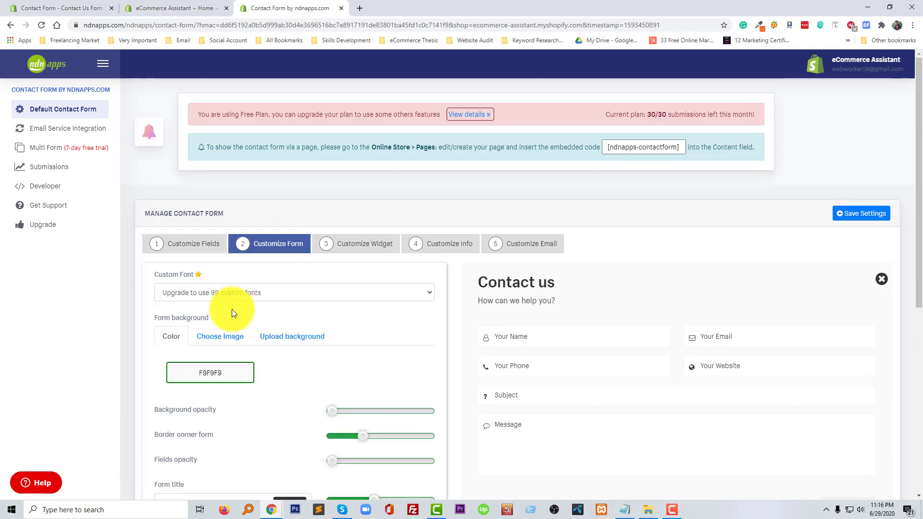
{"action": "left_click", "coordinate": [263, 293]}
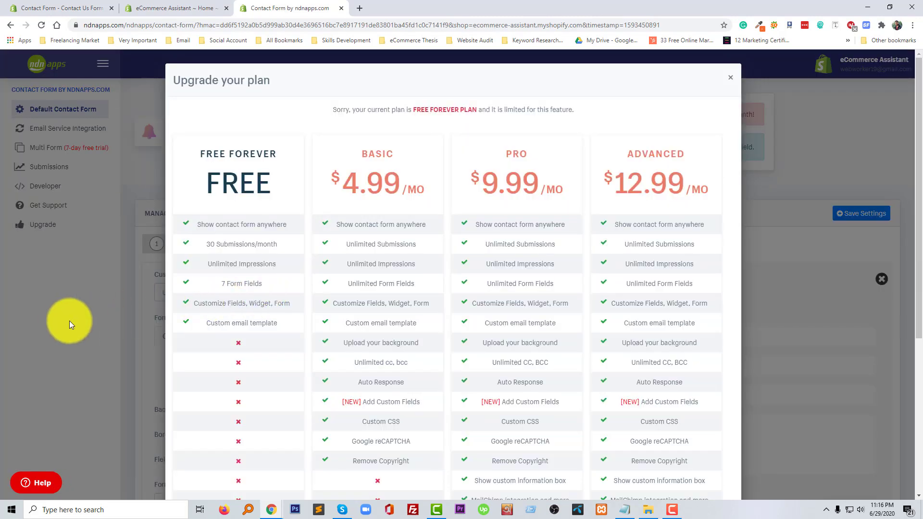
{"action": "left_click", "coordinate": [730, 82]}
{"action": "scroll", "coordinate": [263, 377], "scroll_direction": "down", "scroll_amount": 1}
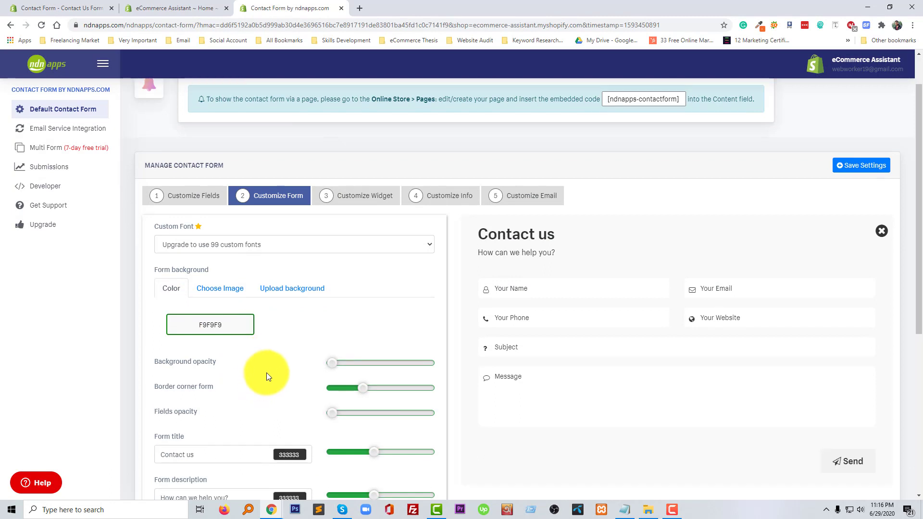
{"action": "scroll", "coordinate": [267, 320], "scroll_direction": "down", "scroll_amount": 1}
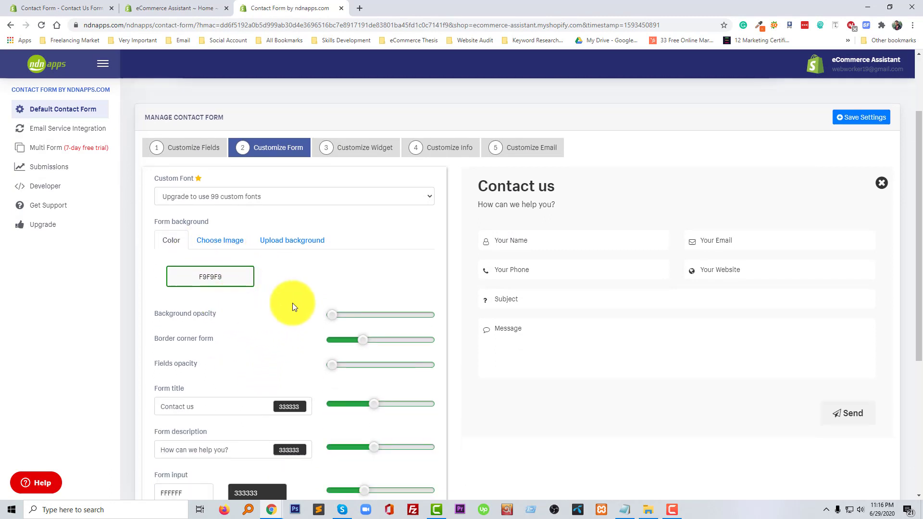
Set the form background colour to blue 5555F9 in the colour picker
{"action": "left_click", "coordinate": [222, 285]}
{"action": "left_click_drag", "start_coordinate": [217, 305], "coordinate": [197, 305]}
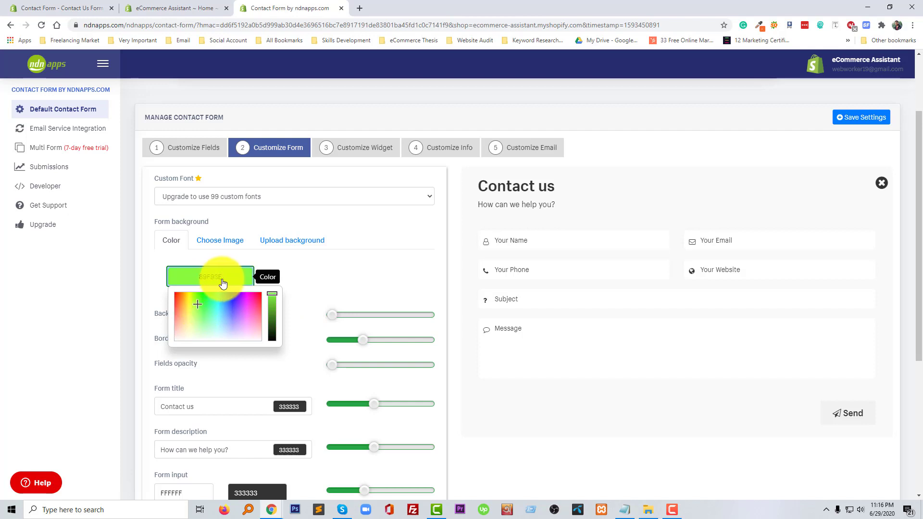
{"action": "left_click", "coordinate": [232, 309]}
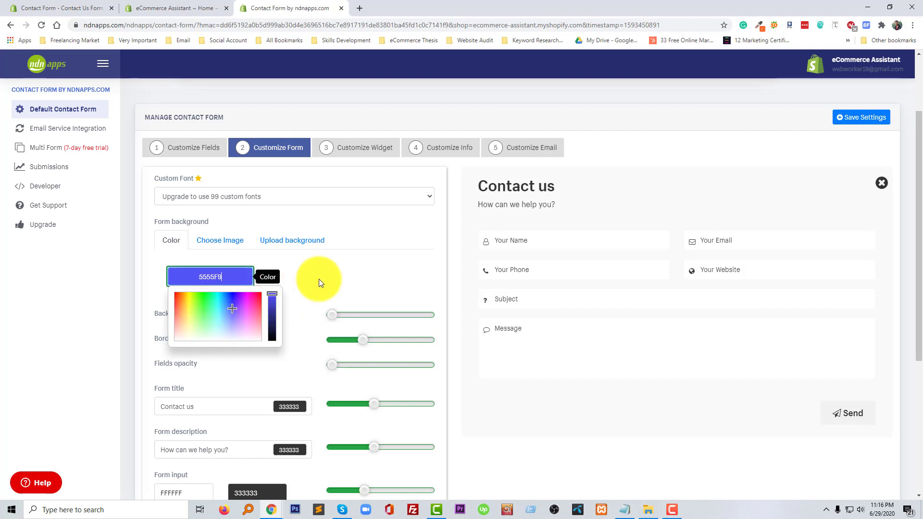
{"action": "left_click", "coordinate": [320, 278]}
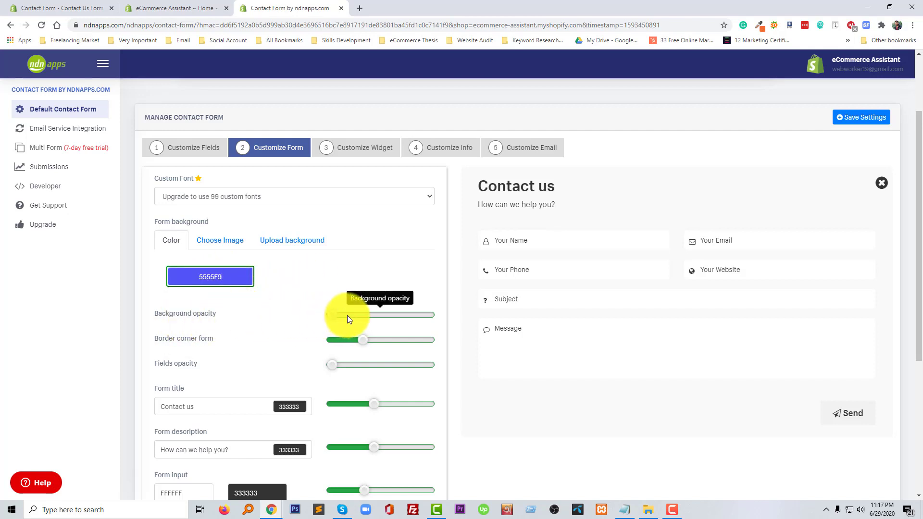
{"action": "scroll", "coordinate": [219, 348], "scroll_direction": "down", "scroll_amount": 1}
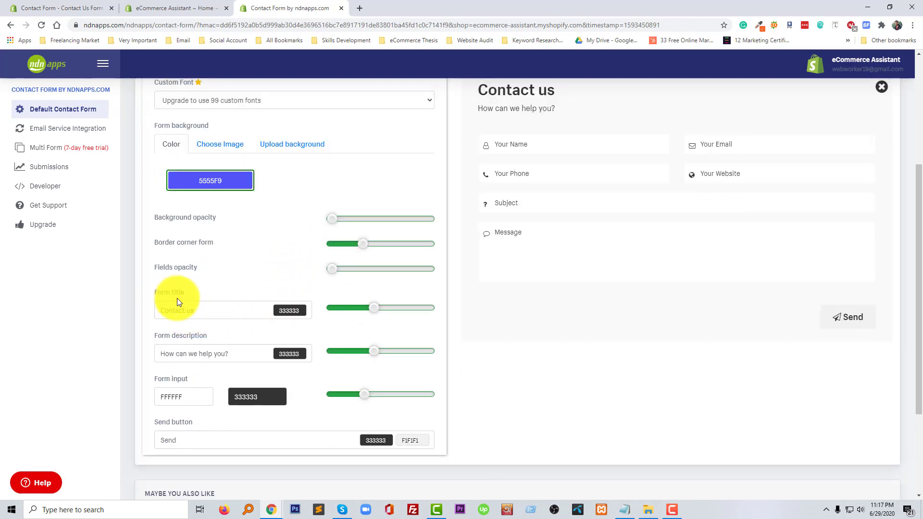
Edit the title to 'Contact Me', description 'How can I help you?', send button 'Inquiry Now'
{"action": "left_click", "coordinate": [212, 311]}
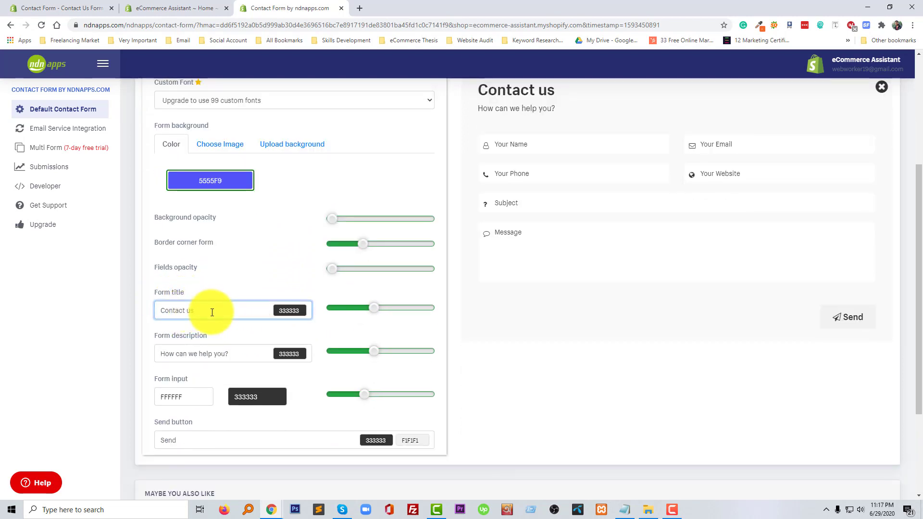
{"action": "scroll", "coordinate": [217, 325], "scroll_direction": "up", "scroll_amount": 1}
{"action": "type", "text": "Me"}
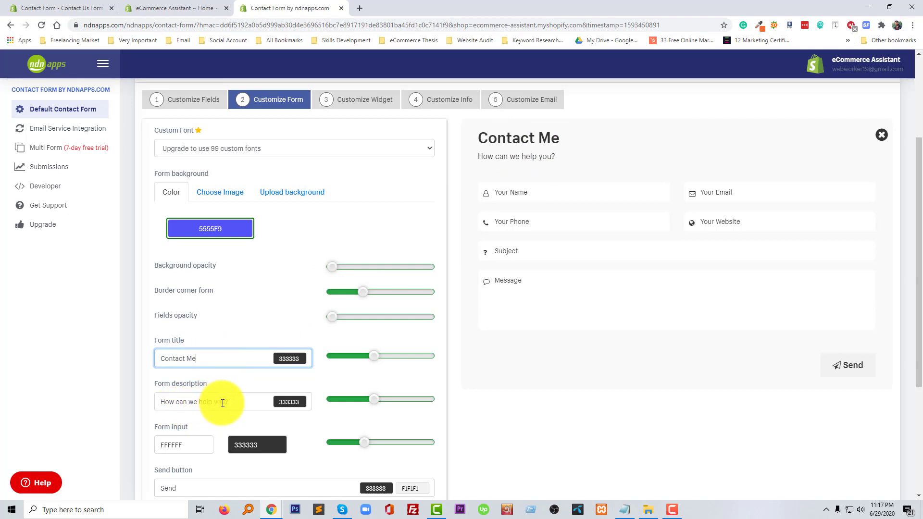
{"action": "left_click", "coordinate": [192, 405]}
{"action": "type", "text": "I"}
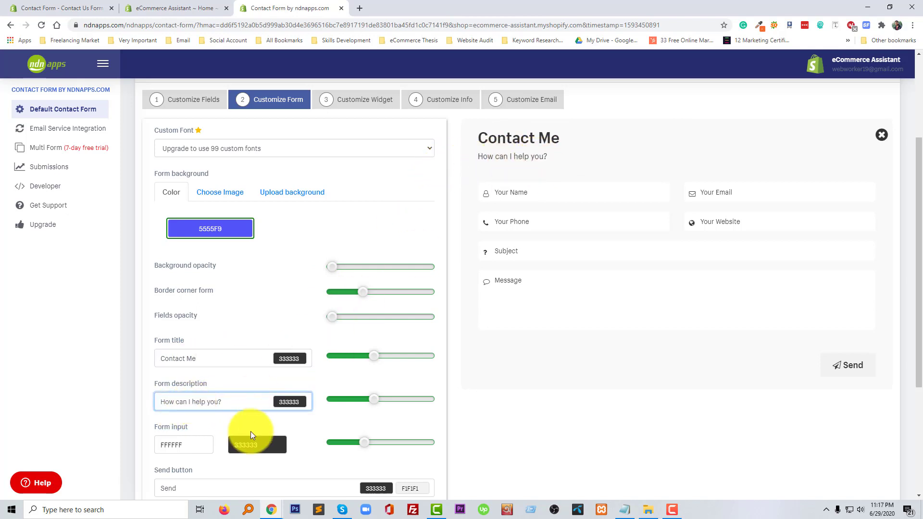
{"action": "left_click", "coordinate": [358, 422]}
{"action": "scroll", "coordinate": [344, 412], "scroll_direction": "down", "scroll_amount": 1}
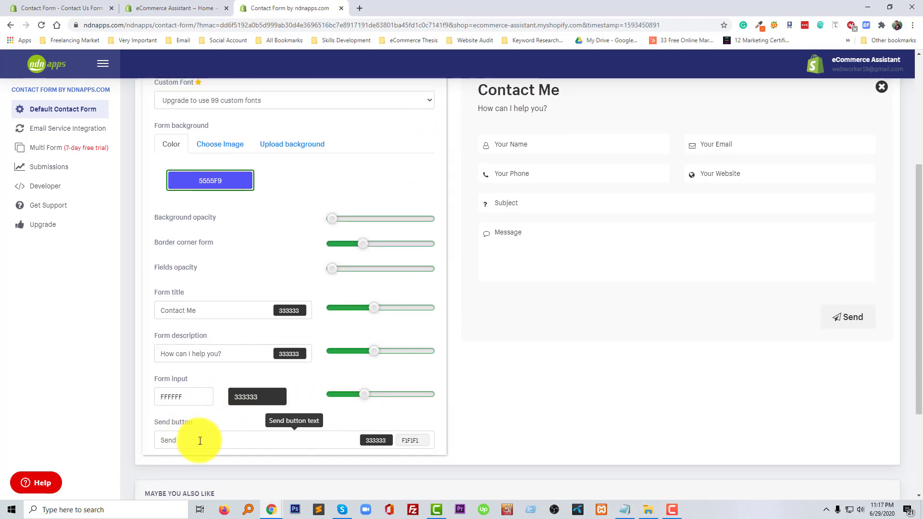
{"action": "double_click", "coordinate": [171, 441]}
{"action": "type", "text": "Inq"}
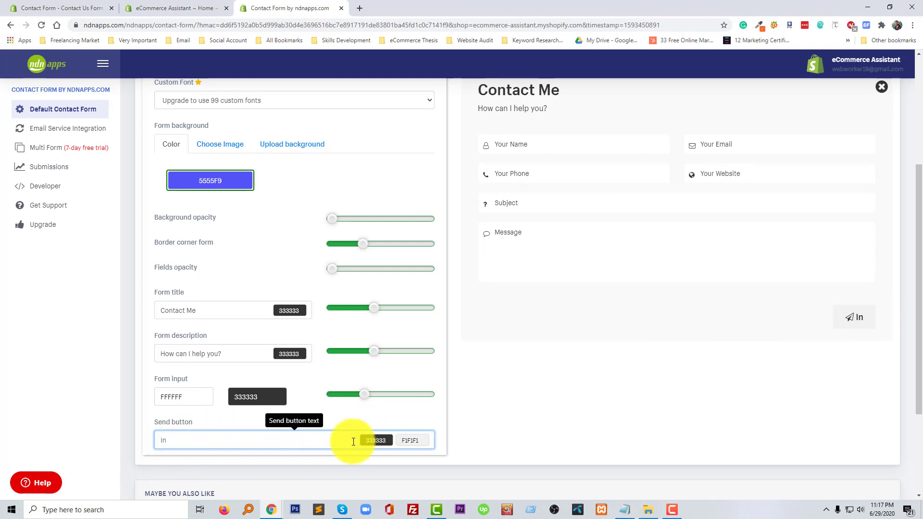
{"action": "type", "text": "u"}
{"action": "type", "text": "iry Now"}
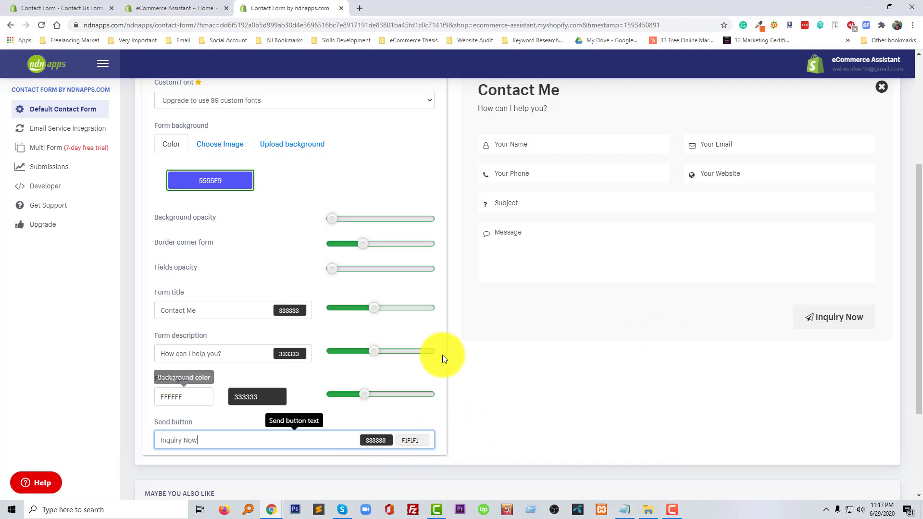
{"action": "scroll", "coordinate": [524, 345], "scroll_direction": "up", "scroll_amount": 1}
{"action": "scroll", "coordinate": [523, 346], "scroll_direction": "up", "scroll_amount": 1}
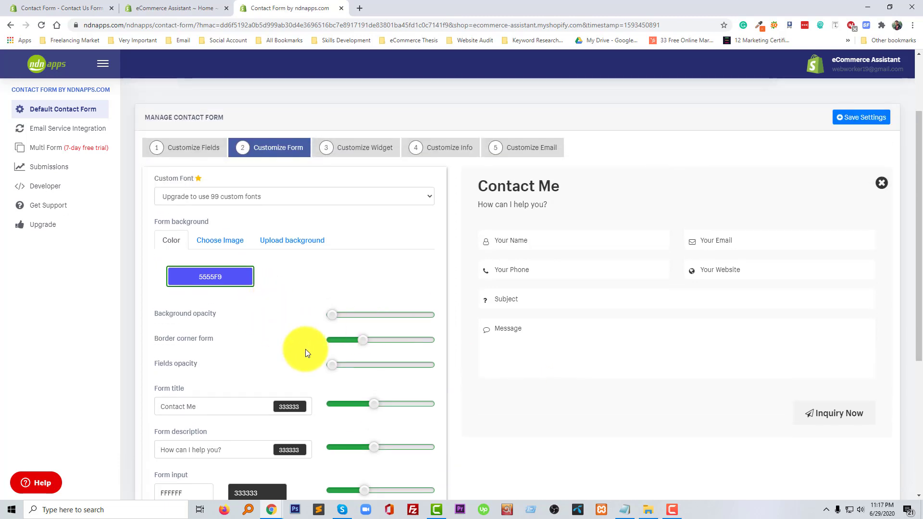
{"action": "scroll", "coordinate": [381, 374], "scroll_direction": "down", "scroll_amount": 2}
{"action": "scroll", "coordinate": [418, 294], "scroll_direction": "up", "scroll_amount": 3}
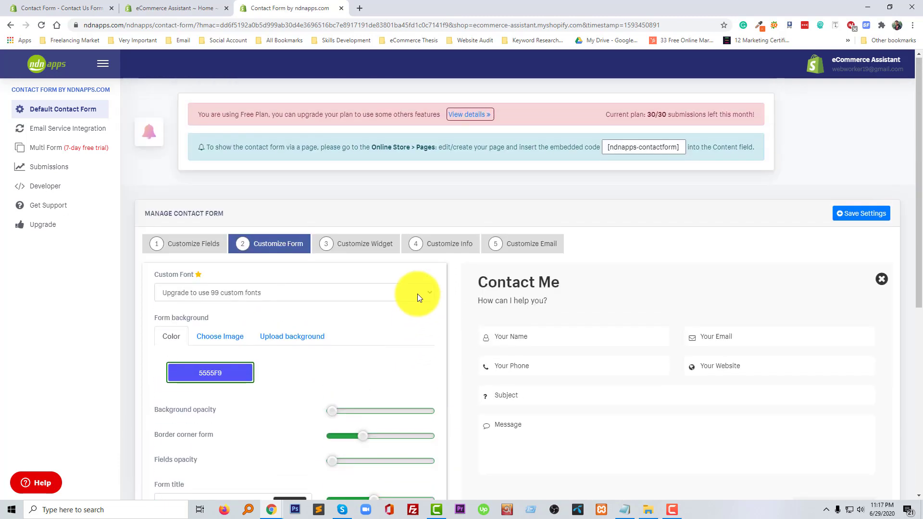
Choose Style 1 for the widget, keeping the Bottom Right position
{"action": "left_click", "coordinate": [362, 249]}
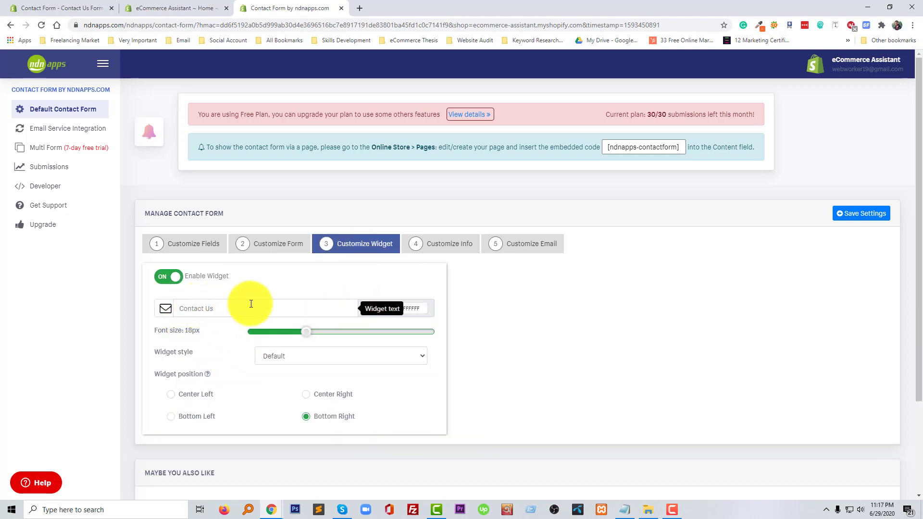
{"action": "left_click", "coordinate": [303, 356]}
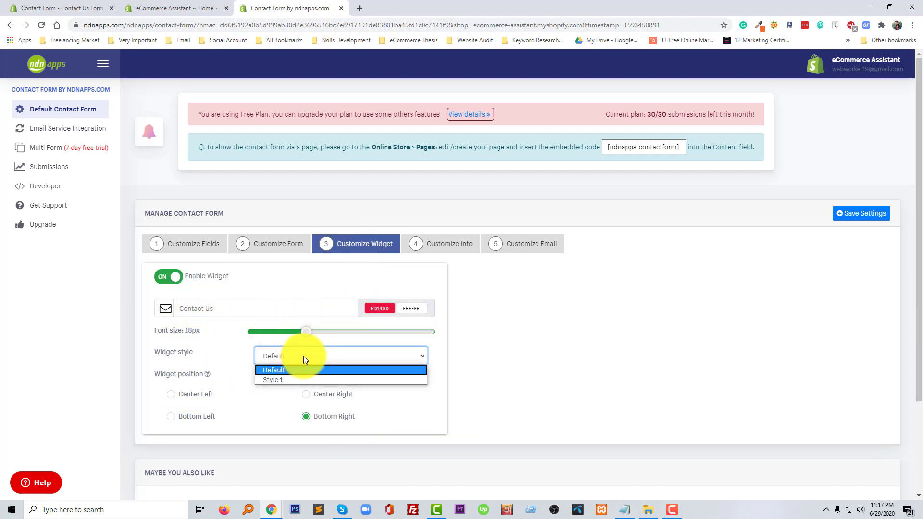
{"action": "left_click", "coordinate": [293, 377]}
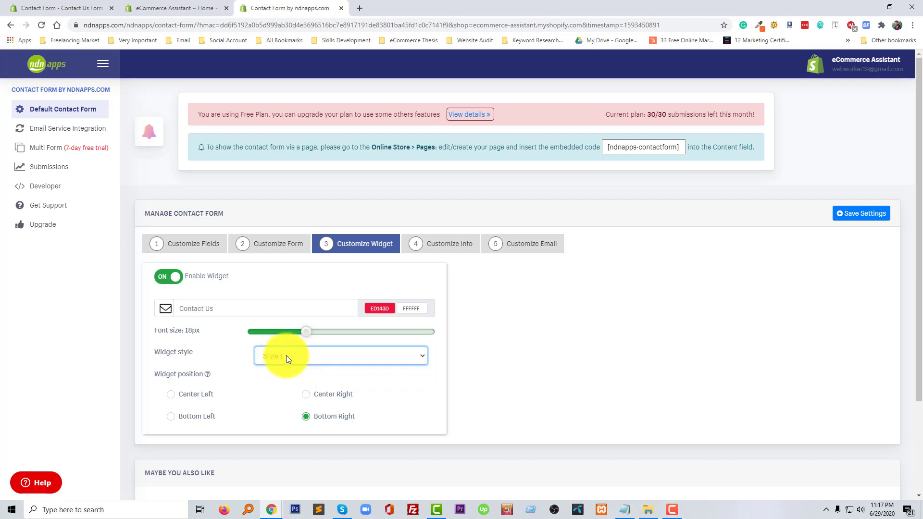
{"action": "left_click", "coordinate": [286, 355]}
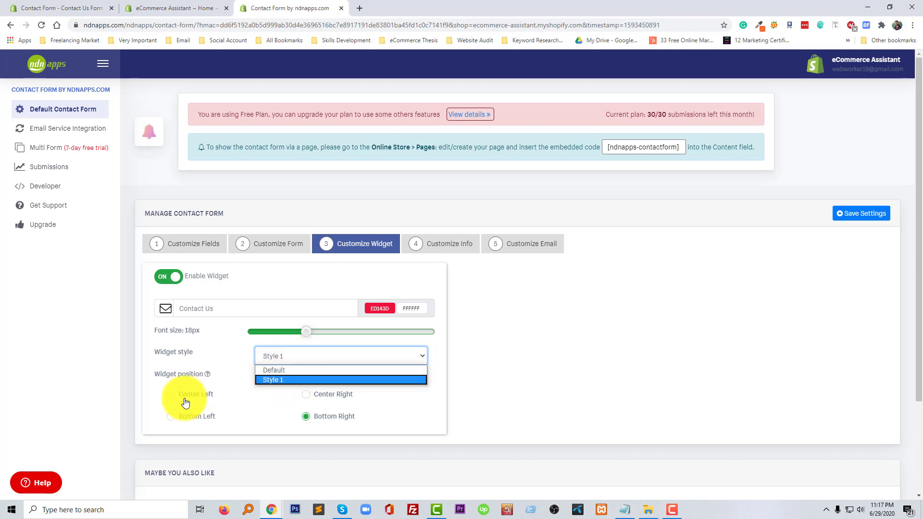
{"action": "left_click", "coordinate": [388, 417]}
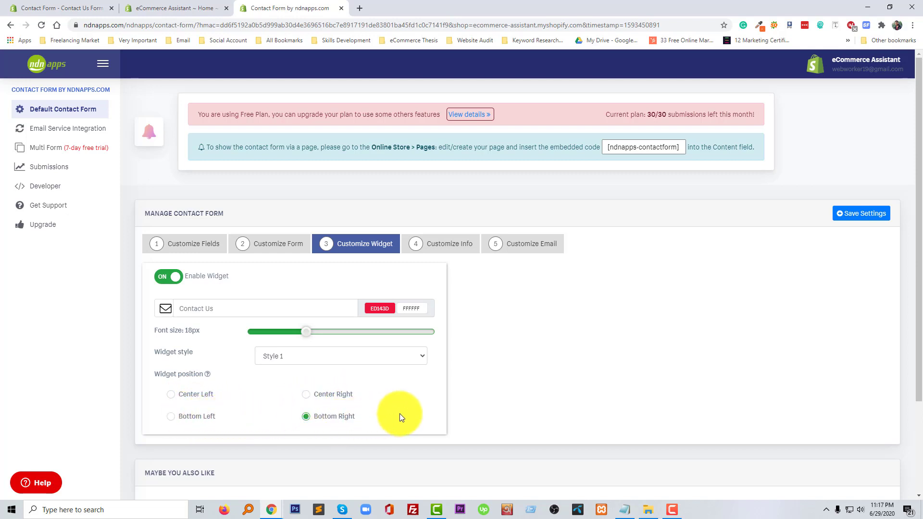
Try enabling the contact information box and dismiss the upgrade prompt, leaving it off
{"action": "left_click", "coordinate": [448, 245]}
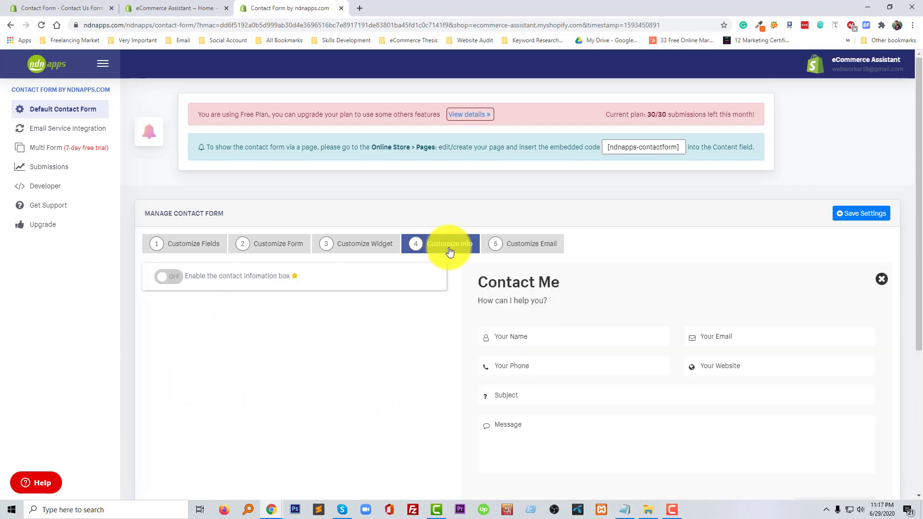
{"action": "left_click", "coordinate": [171, 278]}
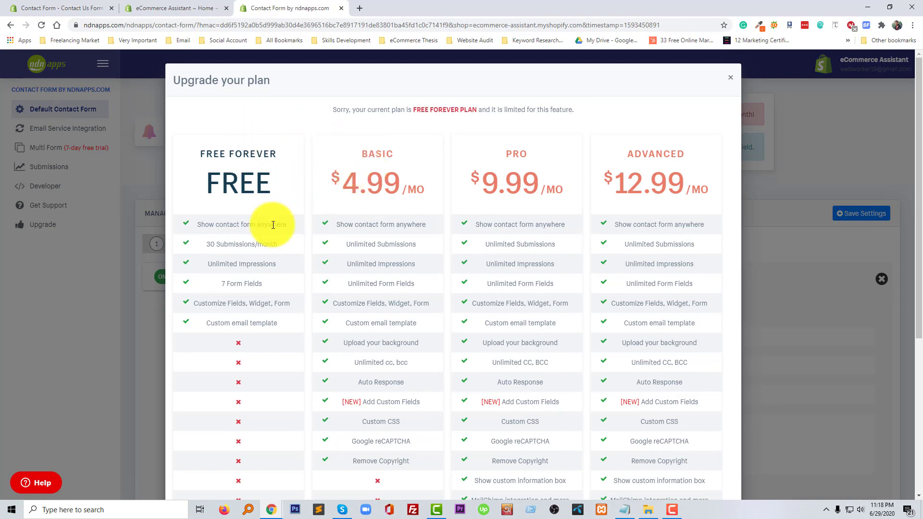
{"action": "left_click", "coordinate": [731, 79]}
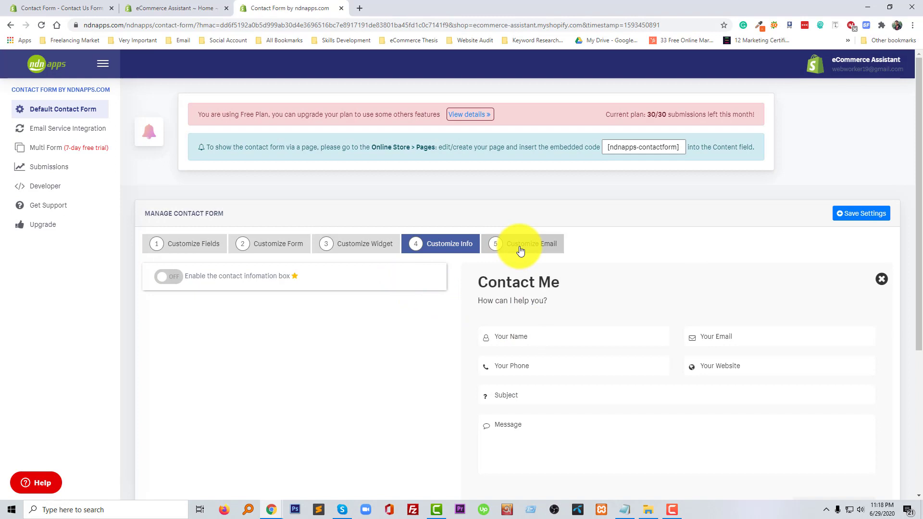
Review the recipient address and keep Subject as the email subject
{"action": "left_click", "coordinate": [520, 248]}
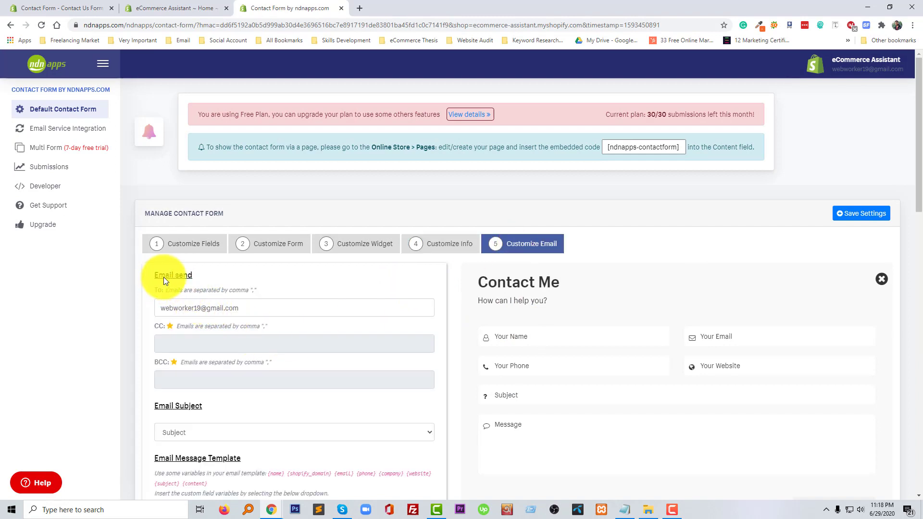
{"action": "left_click", "coordinate": [263, 310]}
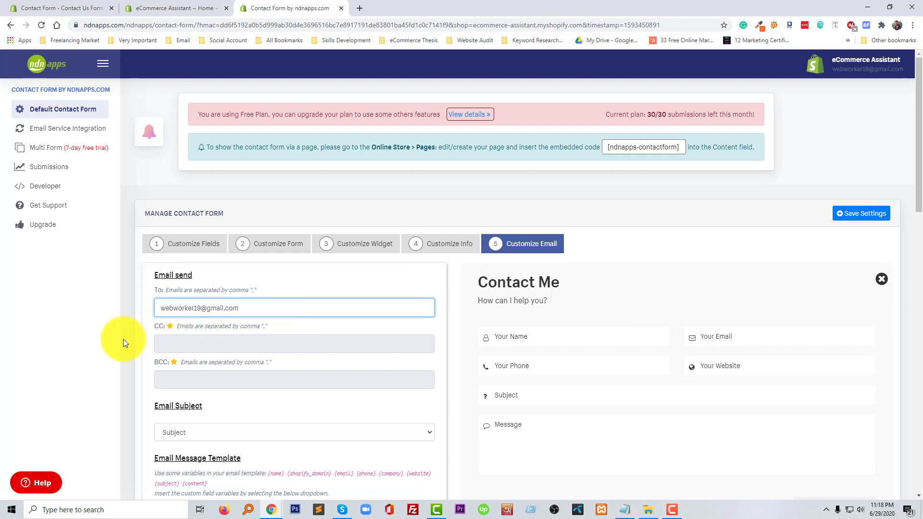
{"action": "scroll", "coordinate": [133, 354], "scroll_direction": "down", "scroll_amount": 2}
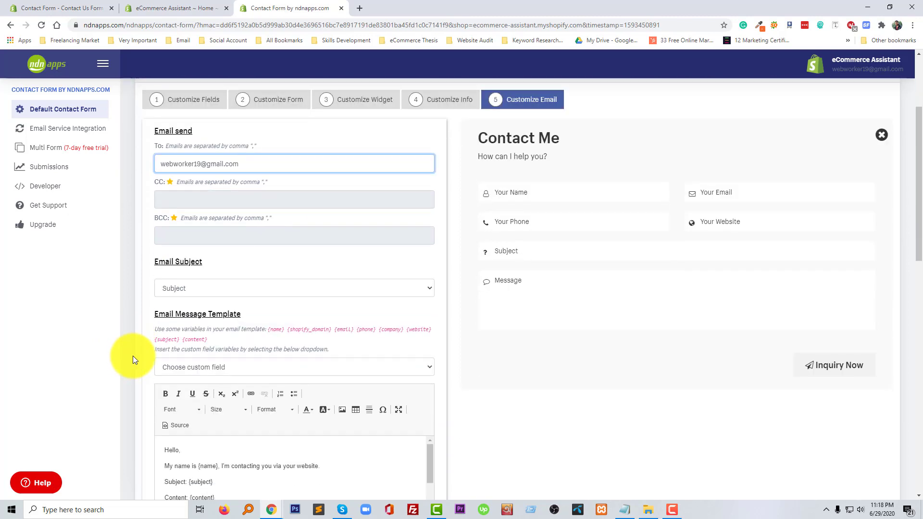
{"action": "scroll", "coordinate": [133, 356], "scroll_direction": "down", "scroll_amount": 1}
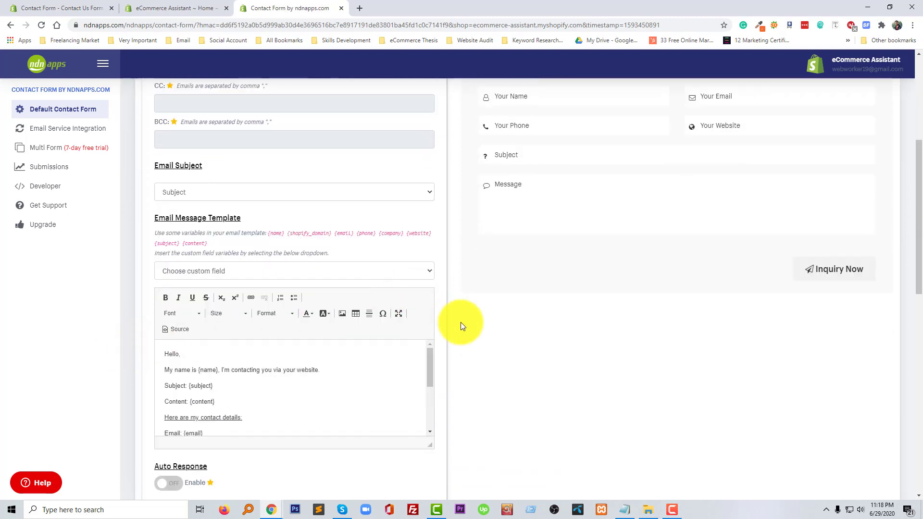
{"action": "scroll", "coordinate": [167, 278], "scroll_direction": "up", "scroll_amount": 1}
{"action": "left_click", "coordinate": [201, 289]}
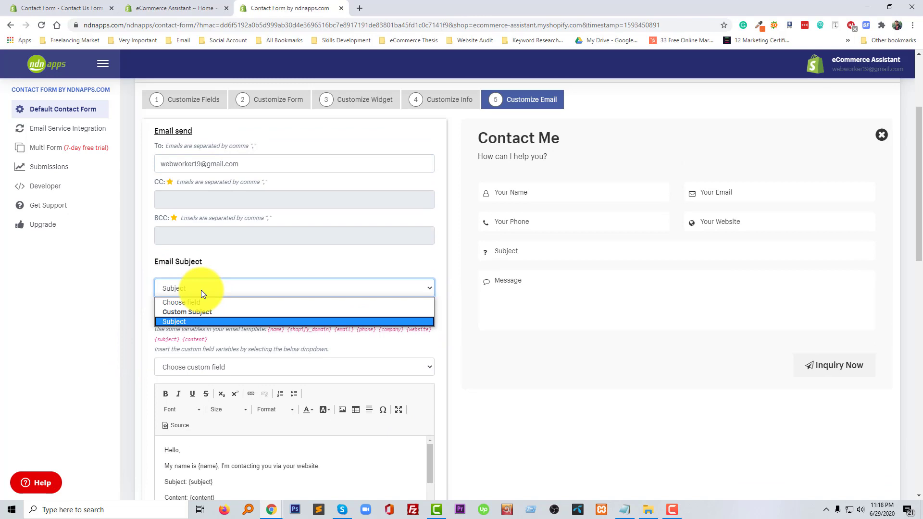
{"action": "left_click", "coordinate": [202, 290]}
{"action": "scroll", "coordinate": [81, 350], "scroll_direction": "down", "scroll_amount": 2}
{"action": "scroll", "coordinate": [147, 340], "scroll_direction": "down", "scroll_amount": 2}
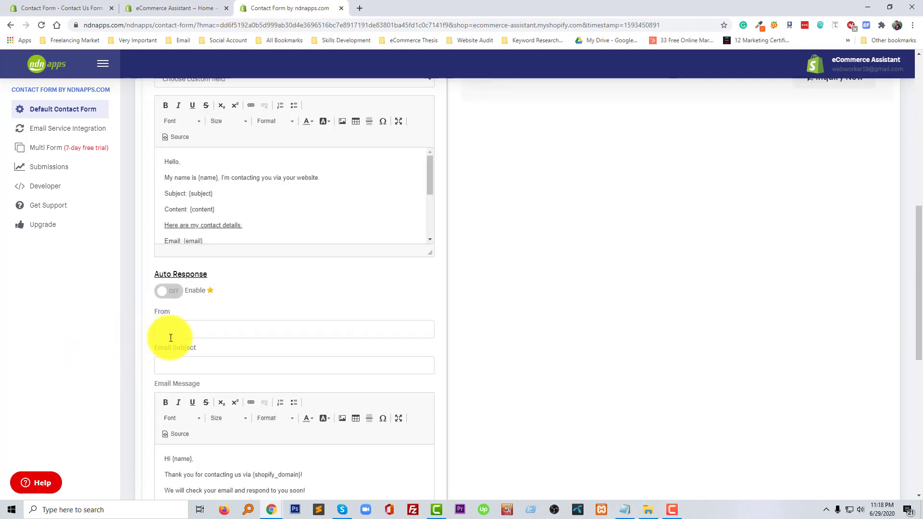
{"action": "scroll", "coordinate": [171, 336], "scroll_direction": "down", "scroll_amount": 2}
{"action": "scroll", "coordinate": [186, 336], "scroll_direction": "down", "scroll_amount": 1}
{"action": "scroll", "coordinate": [229, 339], "scroll_direction": "down", "scroll_amount": 1}
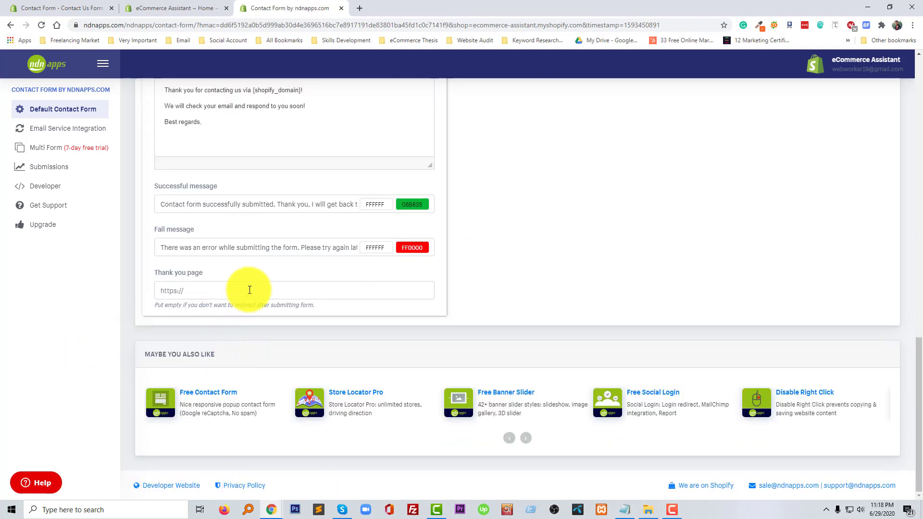
{"action": "scroll", "coordinate": [255, 272], "scroll_direction": "up", "scroll_amount": 1}
{"action": "scroll", "coordinate": [254, 272], "scroll_direction": "up", "scroll_amount": 2}
{"action": "scroll", "coordinate": [319, 278], "scroll_direction": "up", "scroll_amount": 2}
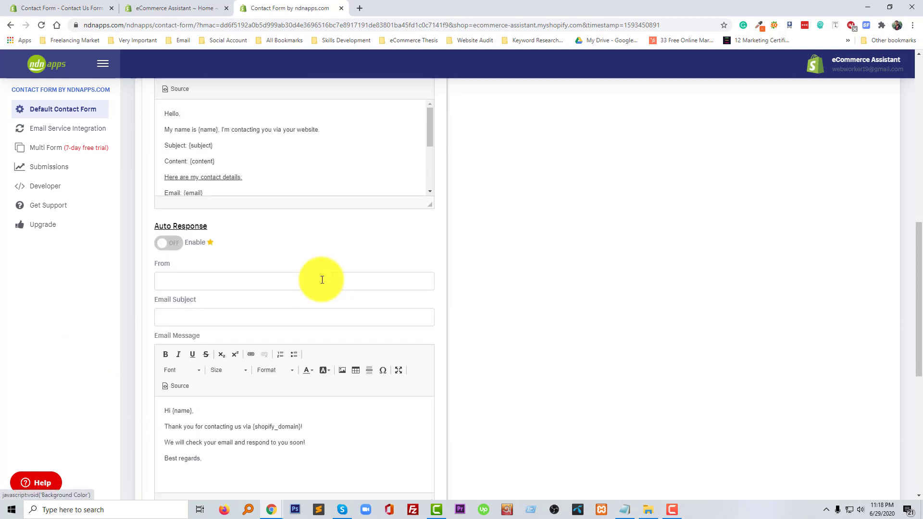
{"action": "scroll", "coordinate": [324, 279], "scroll_direction": "up", "scroll_amount": 2}
{"action": "scroll", "coordinate": [329, 278], "scroll_direction": "up", "scroll_amount": 3}
{"action": "scroll", "coordinate": [379, 269], "scroll_direction": "up", "scroll_amount": 1}
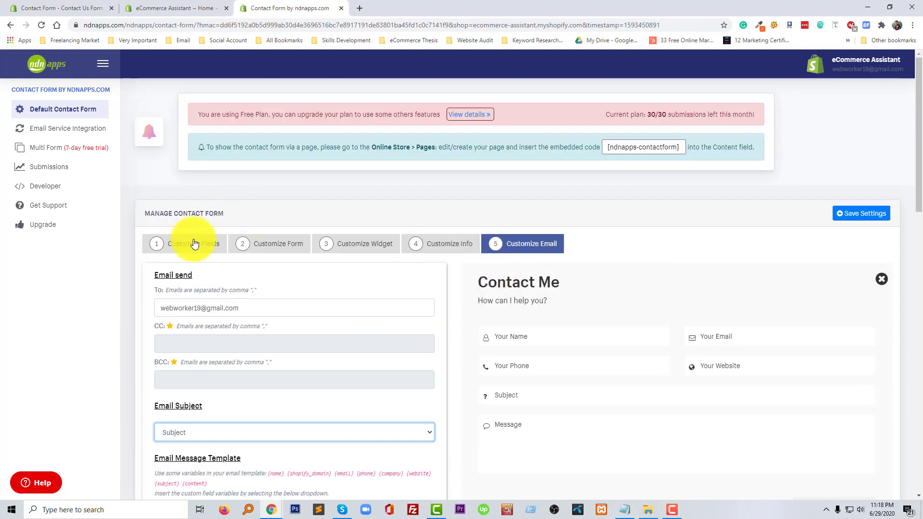
Return to the fields step and save all contact form settings
{"action": "left_click", "coordinate": [216, 247]}
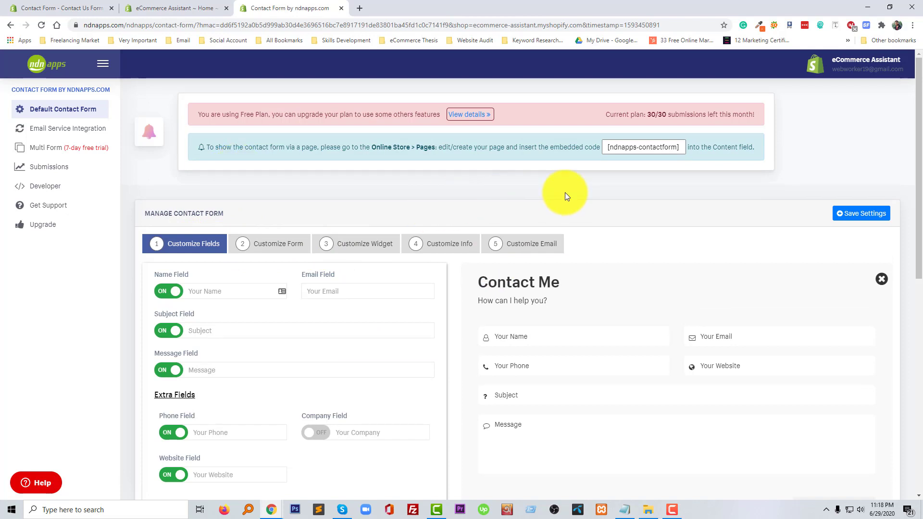
{"action": "left_click", "coordinate": [862, 214]}
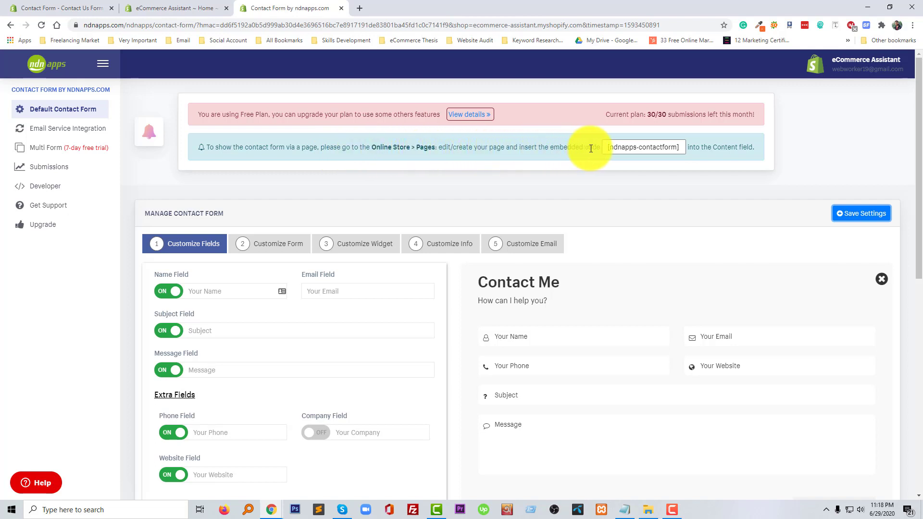
Select and copy the [ndnapps-contactform] embed code from the banner
{"action": "left_click", "coordinate": [627, 148]}
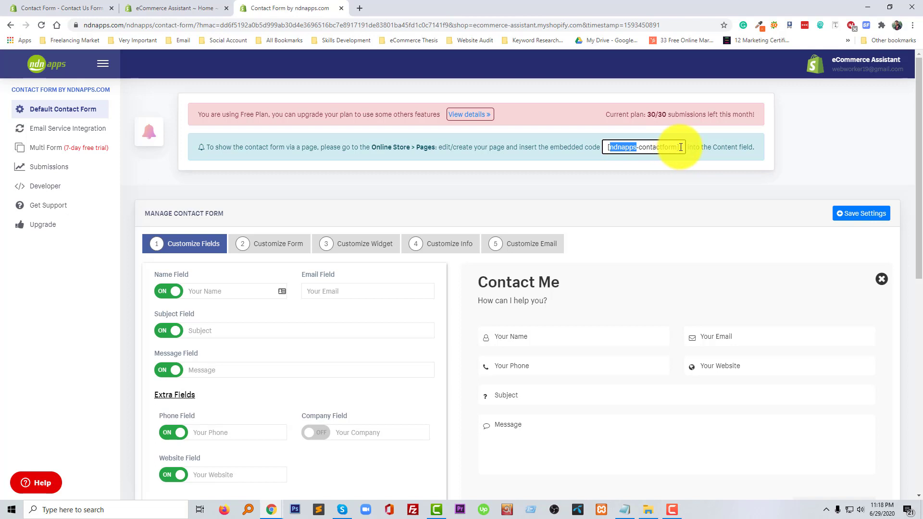
{"action": "left_click_drag", "start_coordinate": [680, 147], "coordinate": [598, 144]}
{"action": "right_click", "coordinate": [629, 150]}
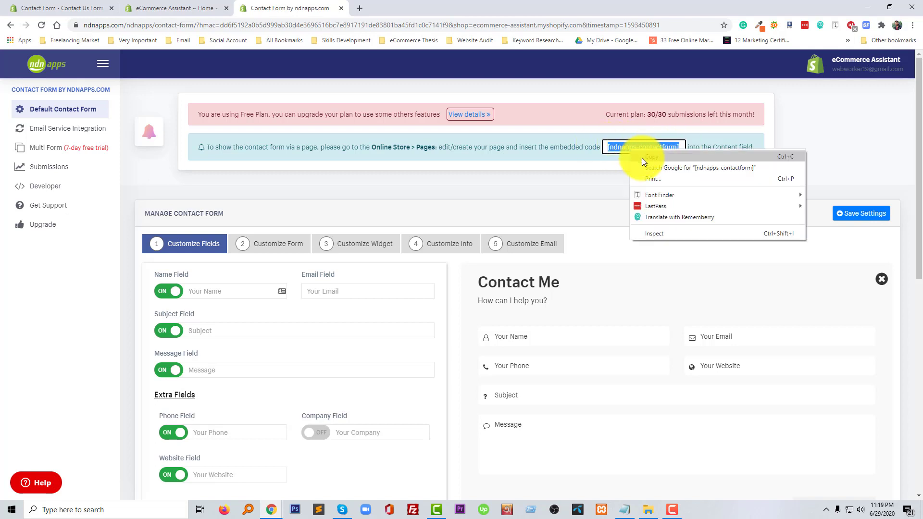
{"action": "left_click", "coordinate": [644, 162]}
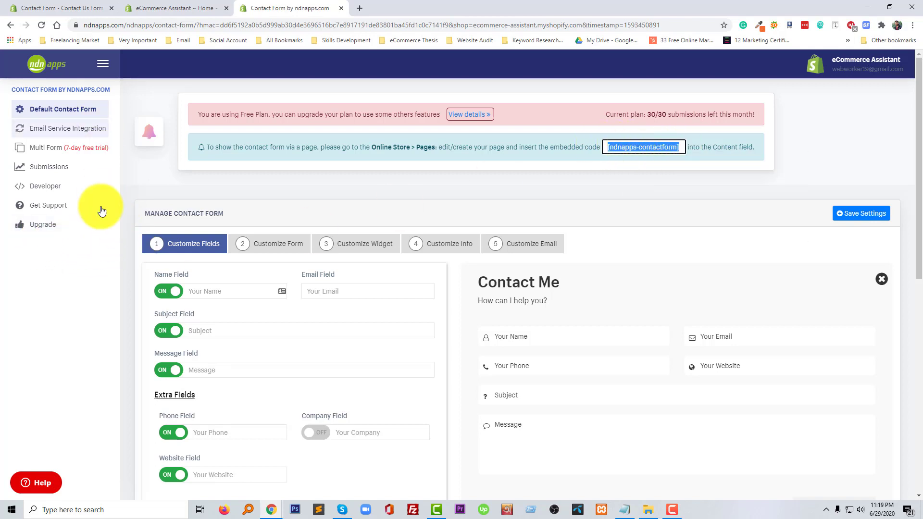
Go to Online Store Navigation then Pages in Shopify admin, briefly checking the storefront
{"action": "left_click", "coordinate": [103, 63]}
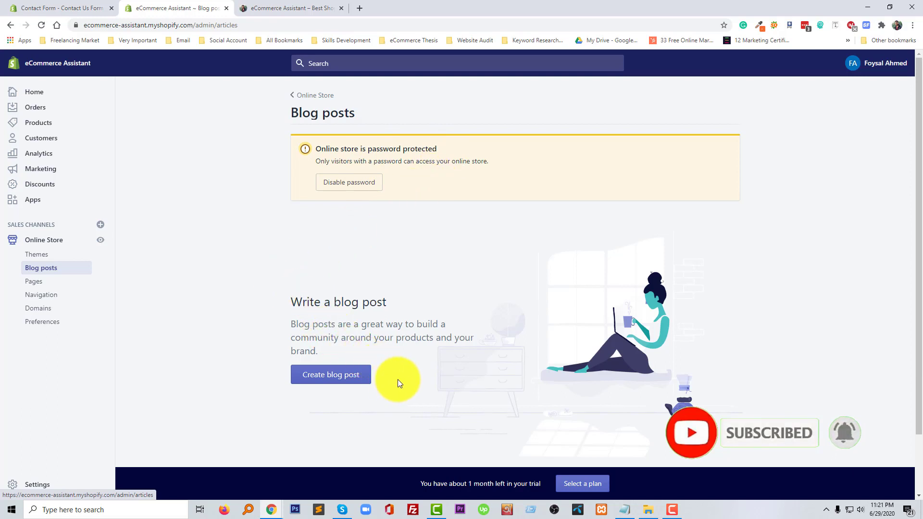
{"action": "left_click", "coordinate": [46, 300]}
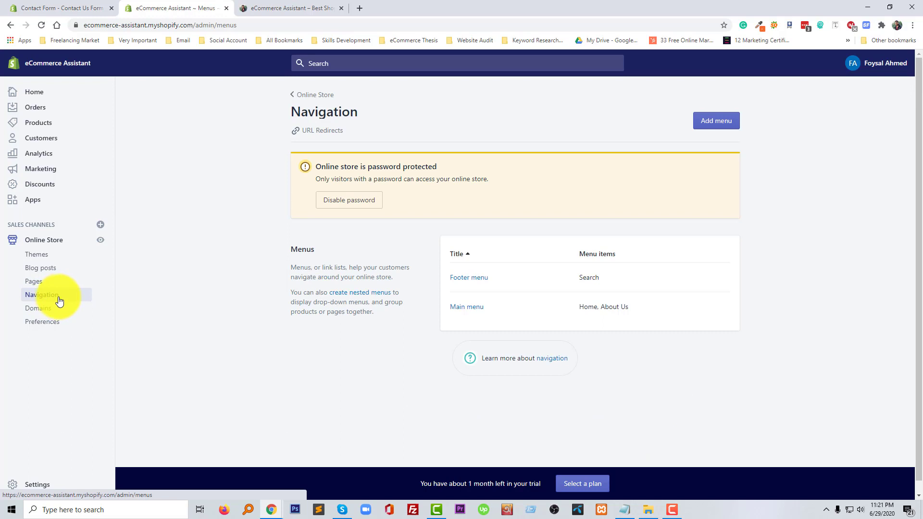
{"action": "left_click", "coordinate": [37, 281]}
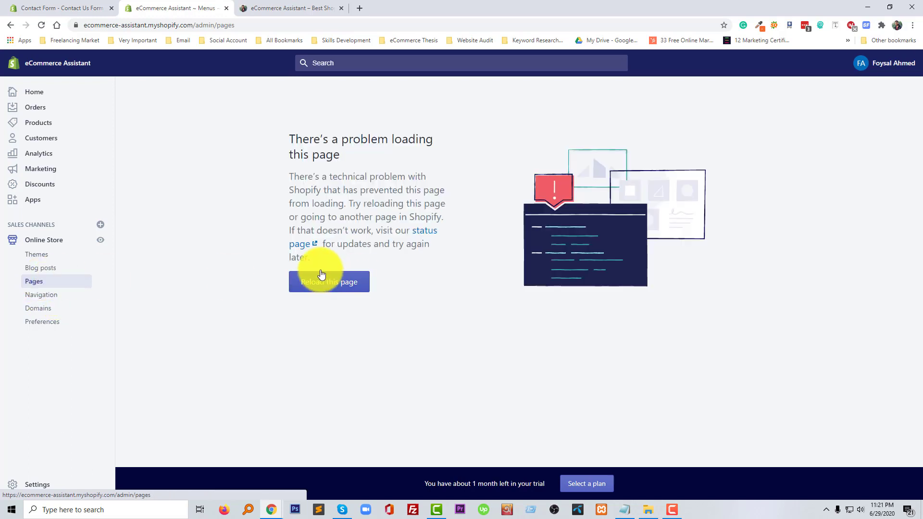
{"action": "left_click", "coordinate": [317, 8]}
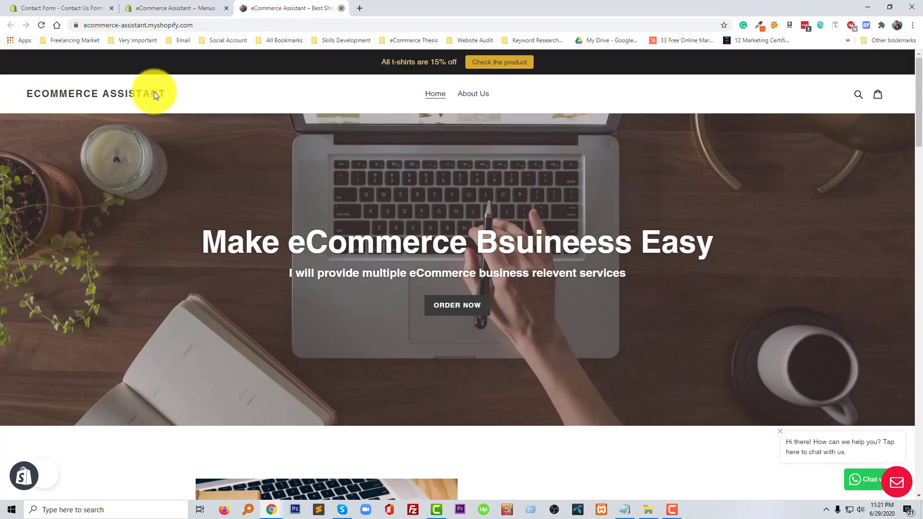
{"action": "key", "text": "ctrl+w"}
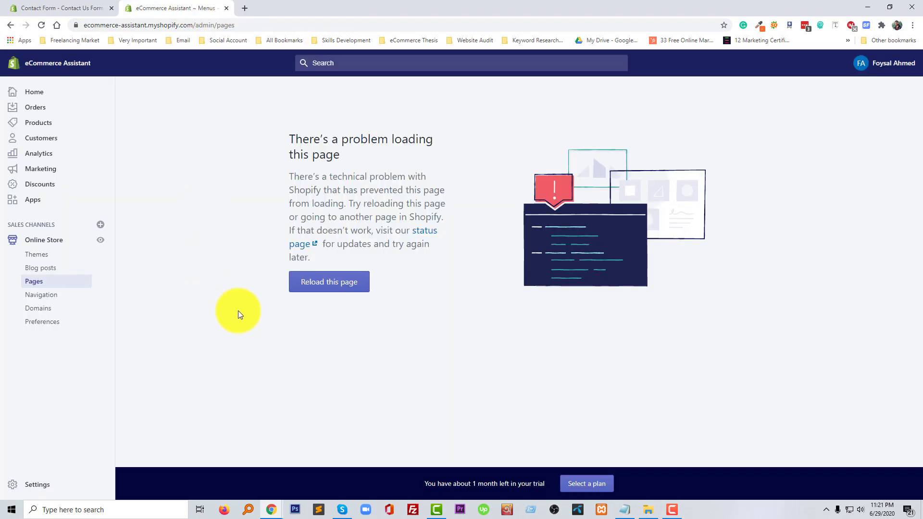